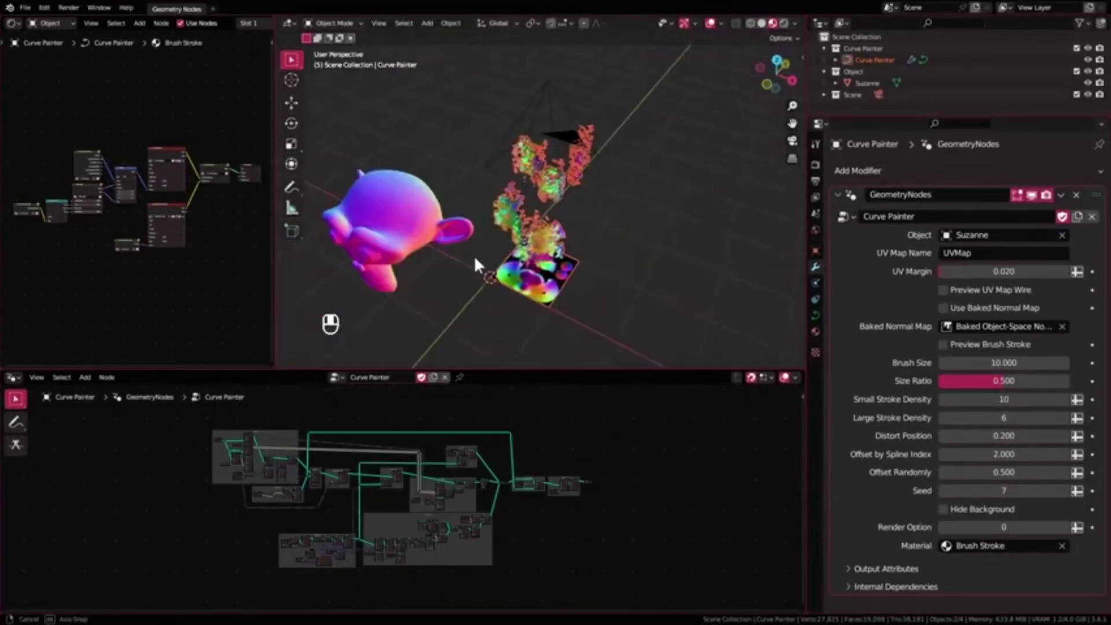
Duplicate the Curve Painter, enable Use Baked Normal Map, and zero the spline and random offsets.
{"action": "key", "text": "shift+d"}
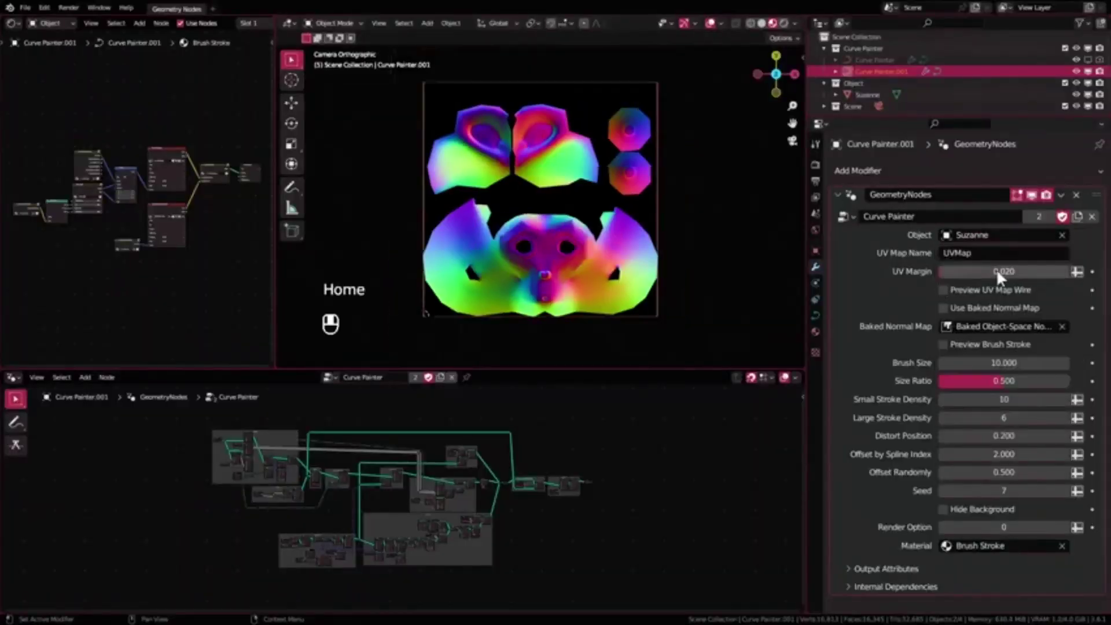
{"action": "scroll", "coordinate": [700, 267], "scroll_direction": "up", "scroll_amount": 5}
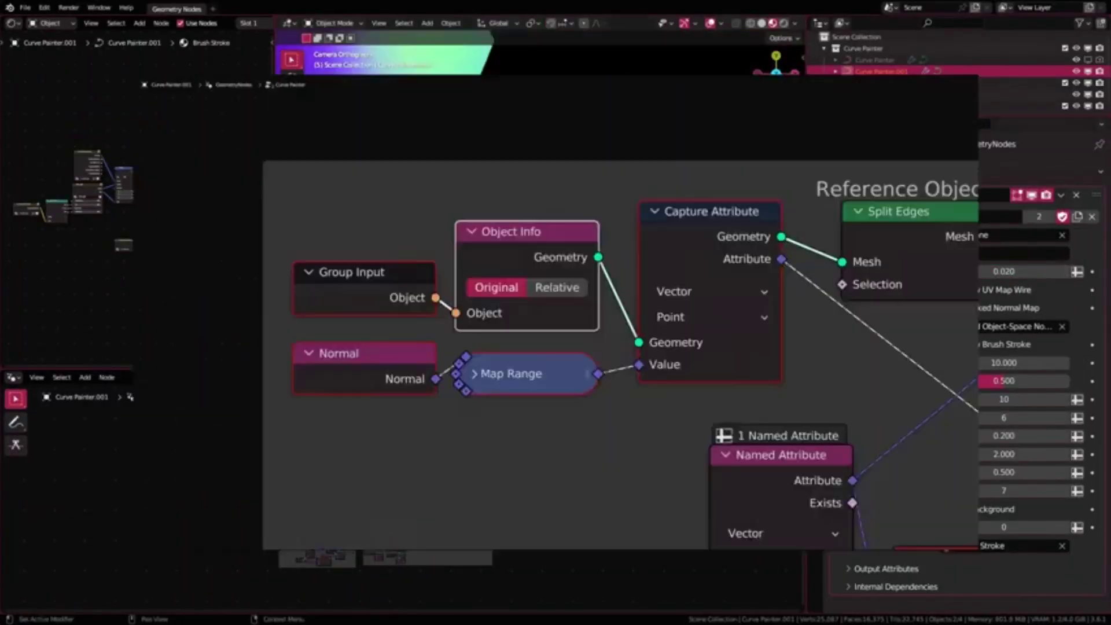
{"action": "left_click", "coordinate": [943, 308]}
{"action": "left_click", "coordinate": [1061, 326]}
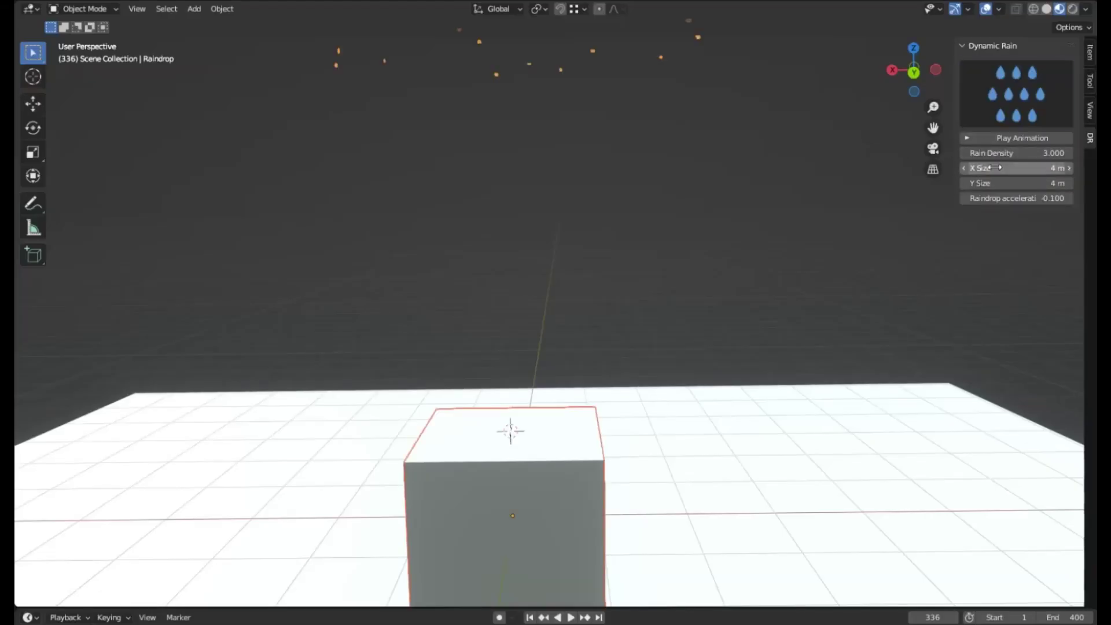
Play the rain animation and orbit around the plane and cube to watch the rain fall.
{"action": "left_click", "coordinate": [1025, 138]}
{"action": "scroll", "coordinate": [752, 220], "scroll_direction": "down", "scroll_amount": 3}
{"action": "middle_click_drag", "start_coordinate": [923, 184], "coordinate": [672, 262]}
{"action": "scroll", "coordinate": [672, 262], "scroll_direction": "up", "scroll_amount": 5}
{"action": "scroll", "coordinate": [861, 396], "scroll_direction": "down", "scroll_amount": 5}
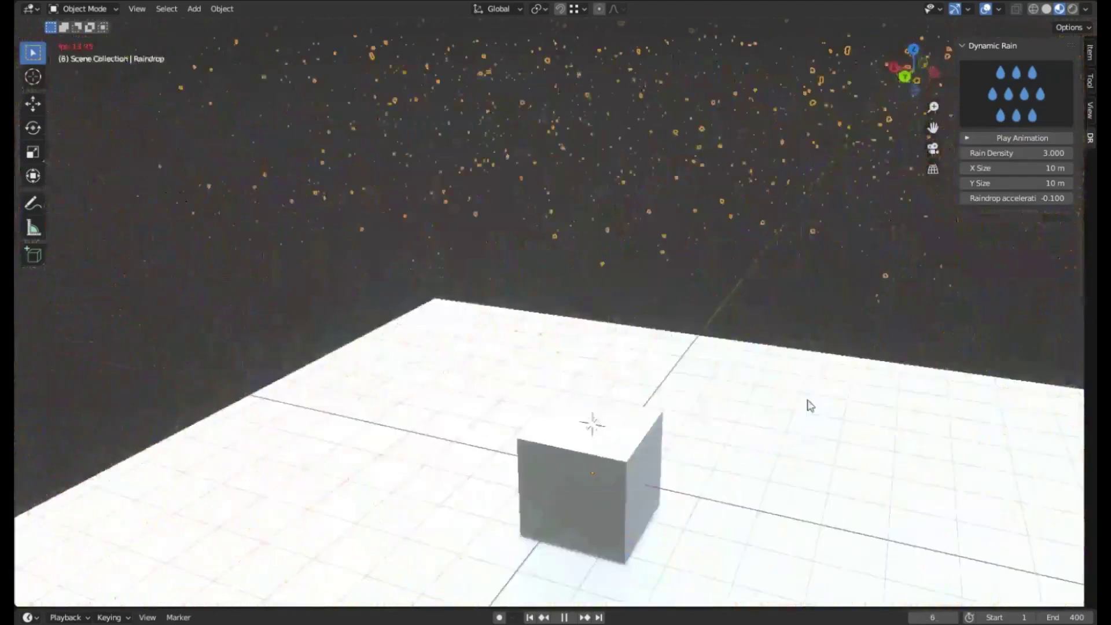
{"action": "middle_click_drag", "start_coordinate": [915, 349], "coordinate": [652, 376]}
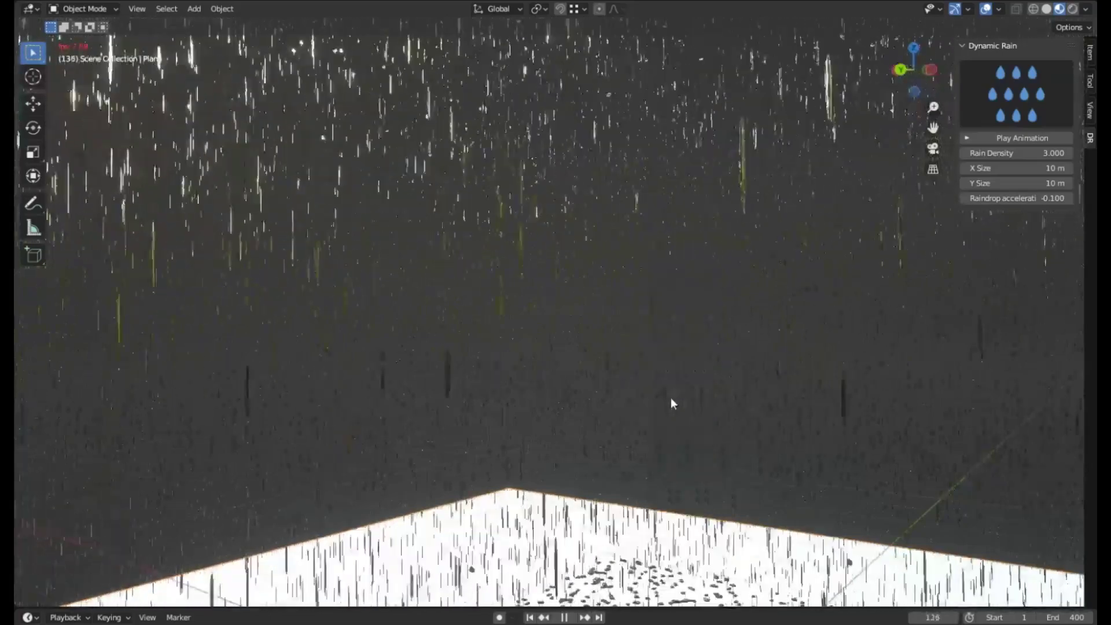
{"action": "middle_click_drag", "start_coordinate": [728, 468], "coordinate": [579, 469]}
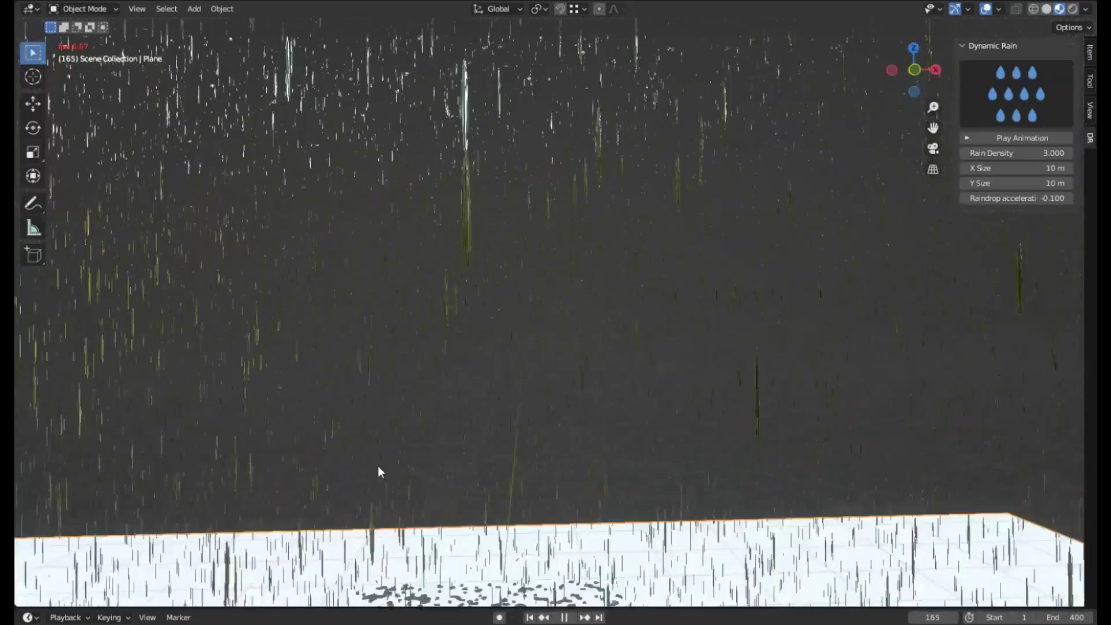
{"action": "middle_click_drag", "start_coordinate": [379, 471], "coordinate": [489, 401]}
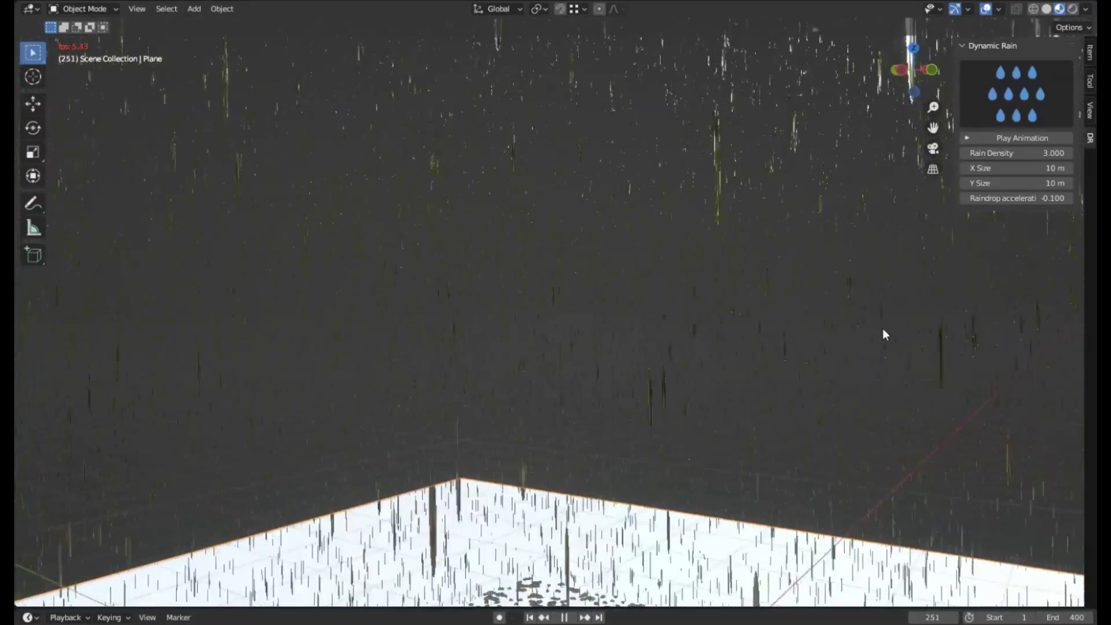
{"action": "middle_click_drag", "start_coordinate": [882, 333], "coordinate": [867, 291]}
Stop and resume the rain, orbiting down to a low side view of the plane and cube.
{"action": "left_click", "coordinate": [985, 137]}
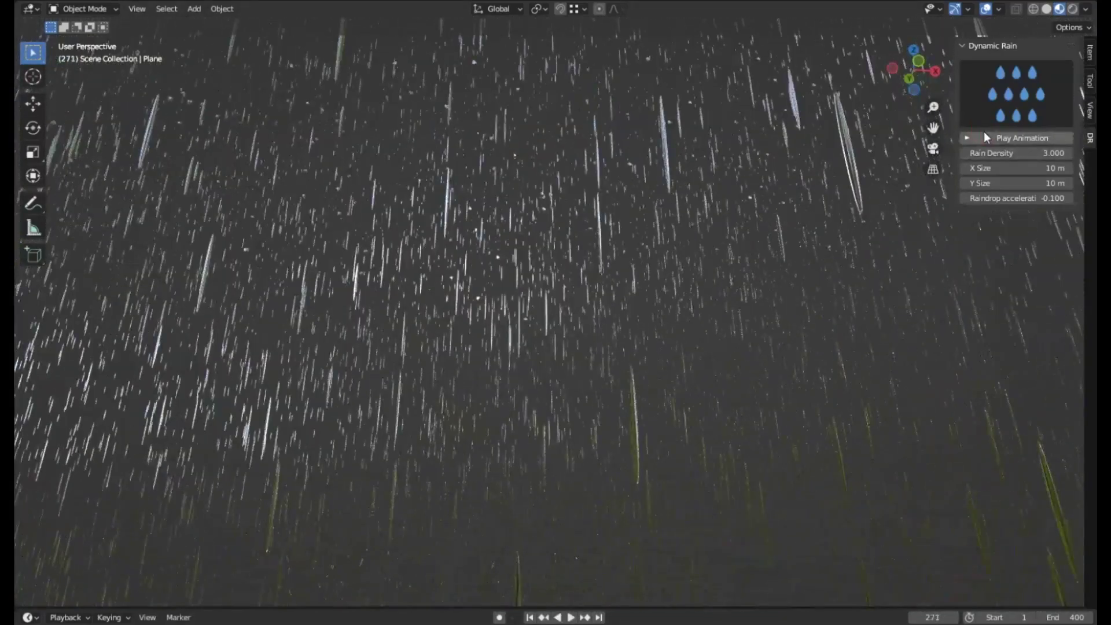
{"action": "middle_click_drag", "start_coordinate": [638, 341], "coordinate": [1038, 234]}
{"action": "scroll", "coordinate": [577, 415], "scroll_direction": "up", "scroll_amount": 5}
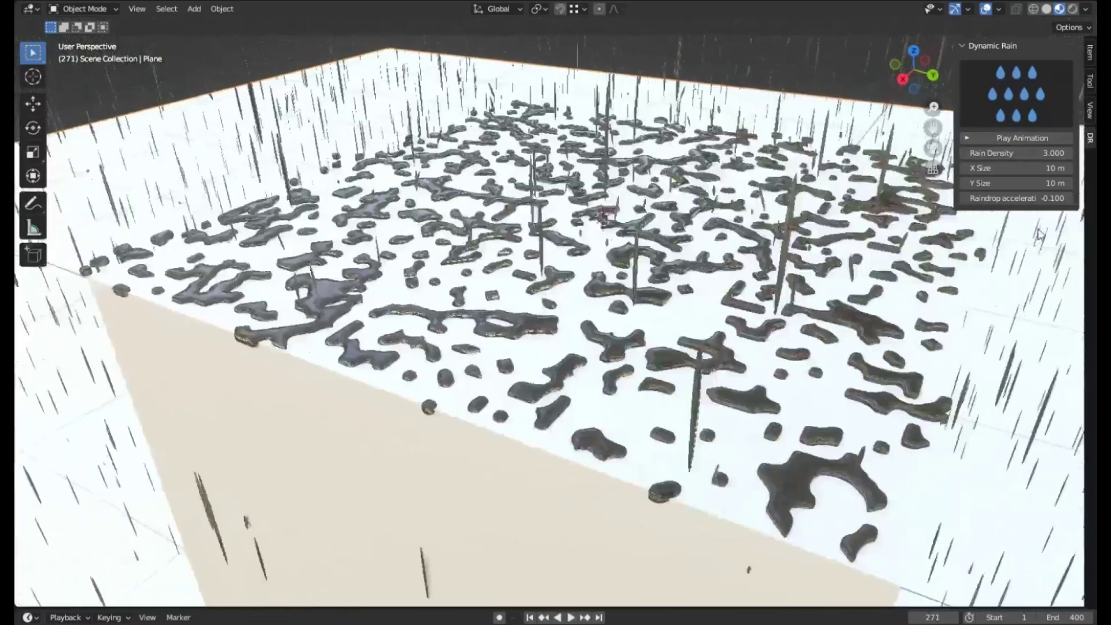
{"action": "left_click", "coordinate": [1031, 137]}
{"action": "scroll", "coordinate": [711, 334], "scroll_direction": "down", "scroll_amount": 5}
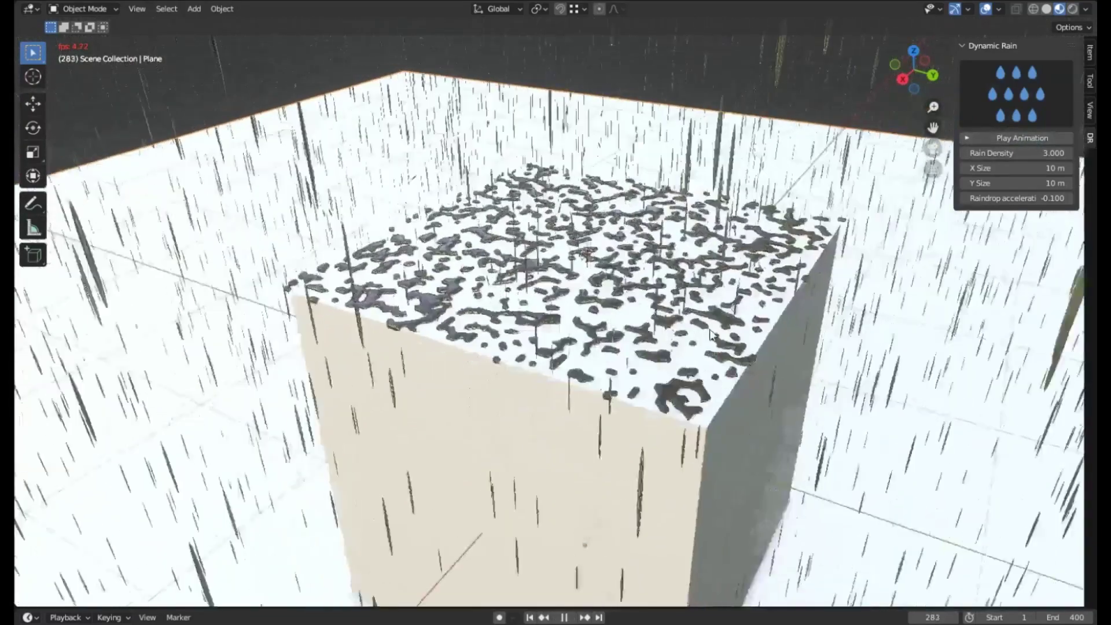
{"action": "scroll", "coordinate": [711, 335], "scroll_direction": "down", "scroll_amount": 5}
{"action": "middle_click_drag", "start_coordinate": [712, 334], "coordinate": [936, 185]}
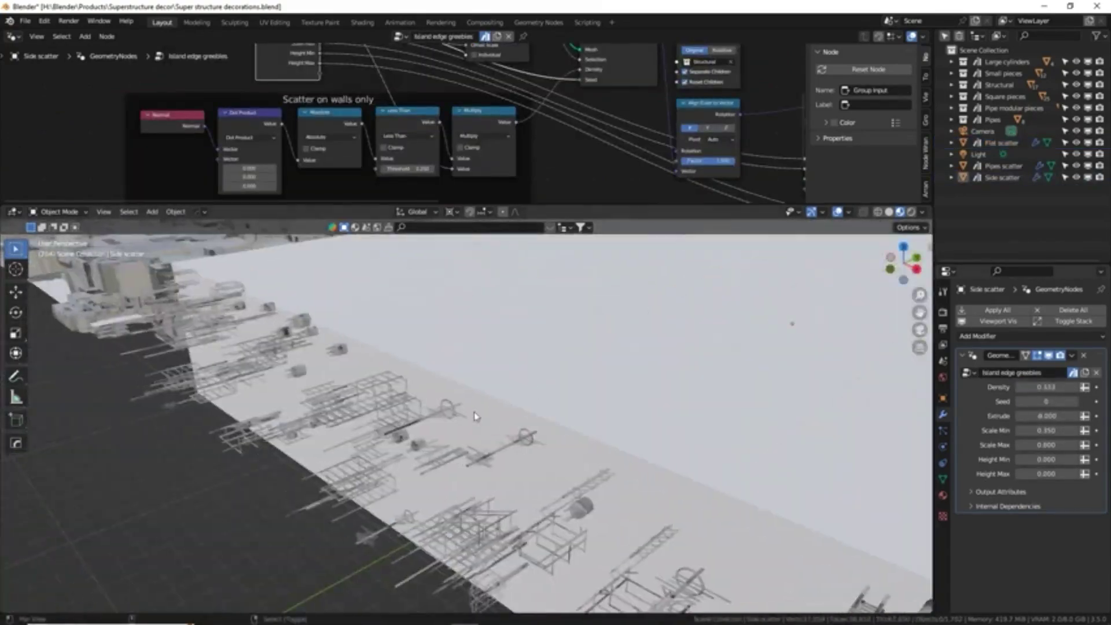
Change the island edge greebles' Extrude amount, then swing the rendered decoration view toward the wall.
{"action": "left_click_drag", "start_coordinate": [1046, 415], "coordinate": [1046, 415]}
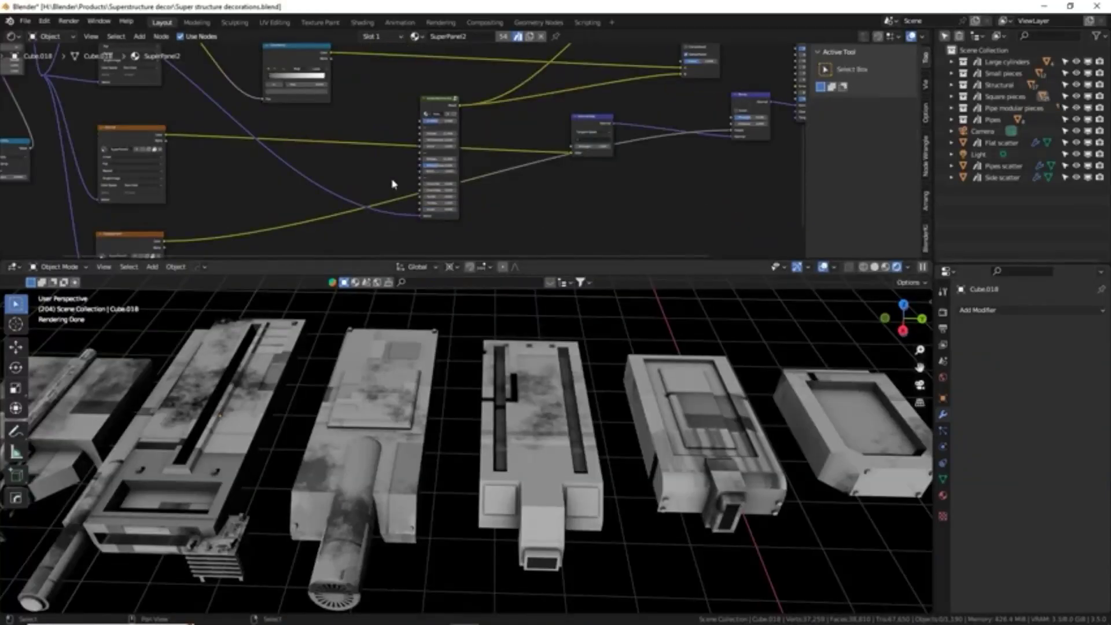
{"action": "scroll", "coordinate": [473, 124], "scroll_direction": "up", "scroll_amount": 3}
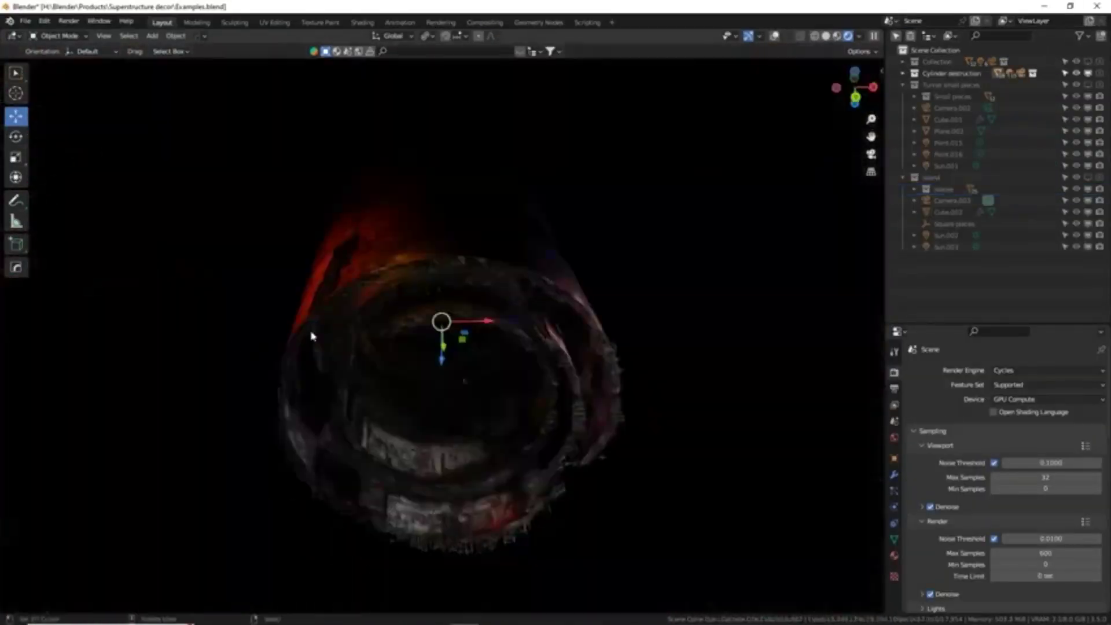
{"action": "middle_click_drag", "start_coordinate": [311, 336], "coordinate": [433, 224]}
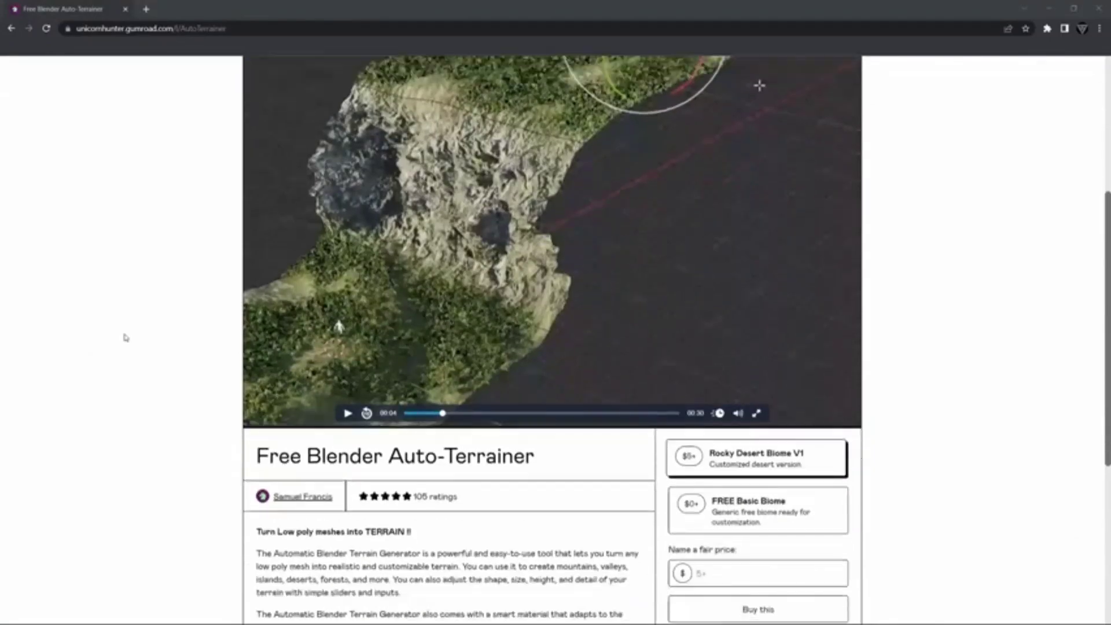
{"action": "scroll", "coordinate": [125, 337], "scroll_direction": "down", "scroll_amount": 2}
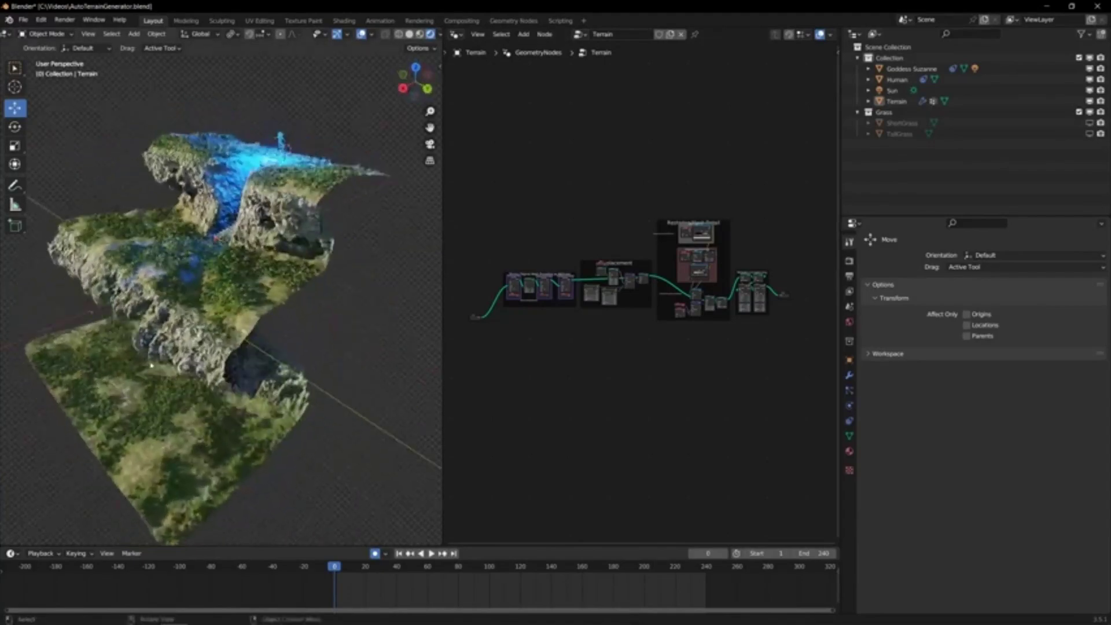
Move vertices of the Terrain base mesh, toggling out of Edit Mode to check the generated cliffs.
{"action": "scroll", "coordinate": [625, 347], "scroll_direction": "up", "scroll_amount": 1}
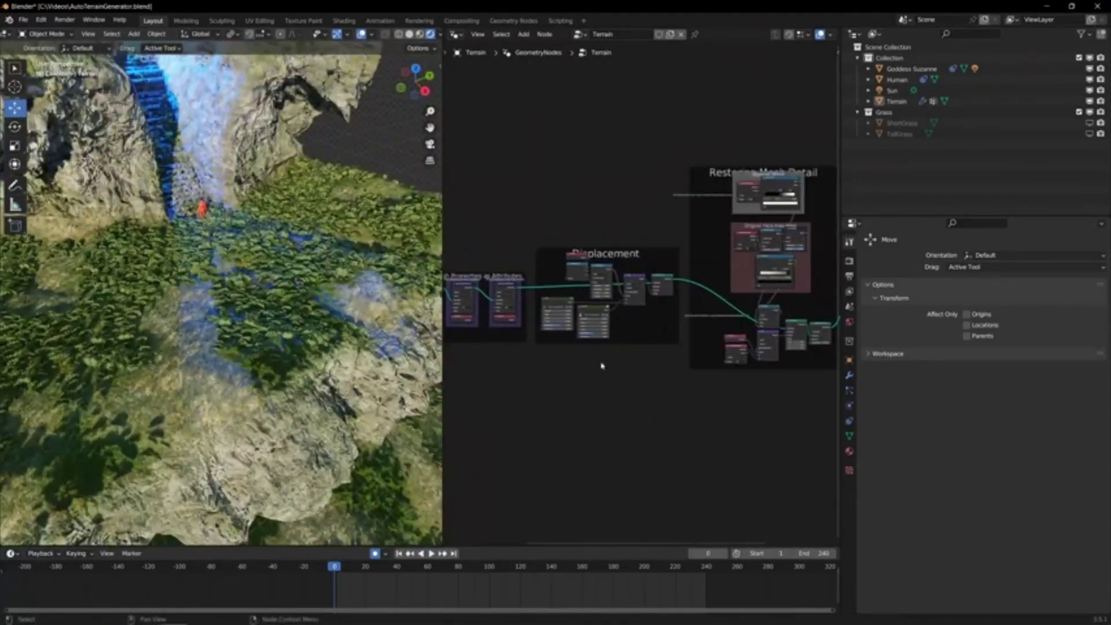
{"action": "scroll", "coordinate": [501, 293], "scroll_direction": "down", "scroll_amount": 2}
{"action": "scroll", "coordinate": [636, 358], "scroll_direction": "up", "scroll_amount": 4}
{"action": "scroll", "coordinate": [493, 431], "scroll_direction": "up", "scroll_amount": 2}
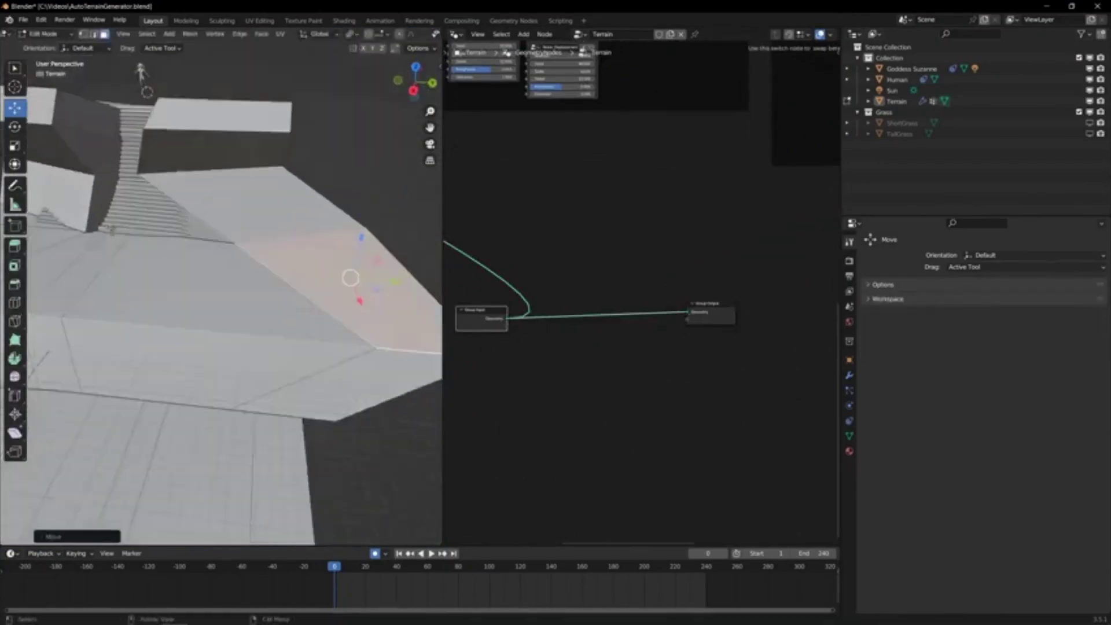
{"action": "scroll", "coordinate": [625, 260], "scroll_direction": "down", "scroll_amount": 4}
{"action": "key", "text": "Tab"}
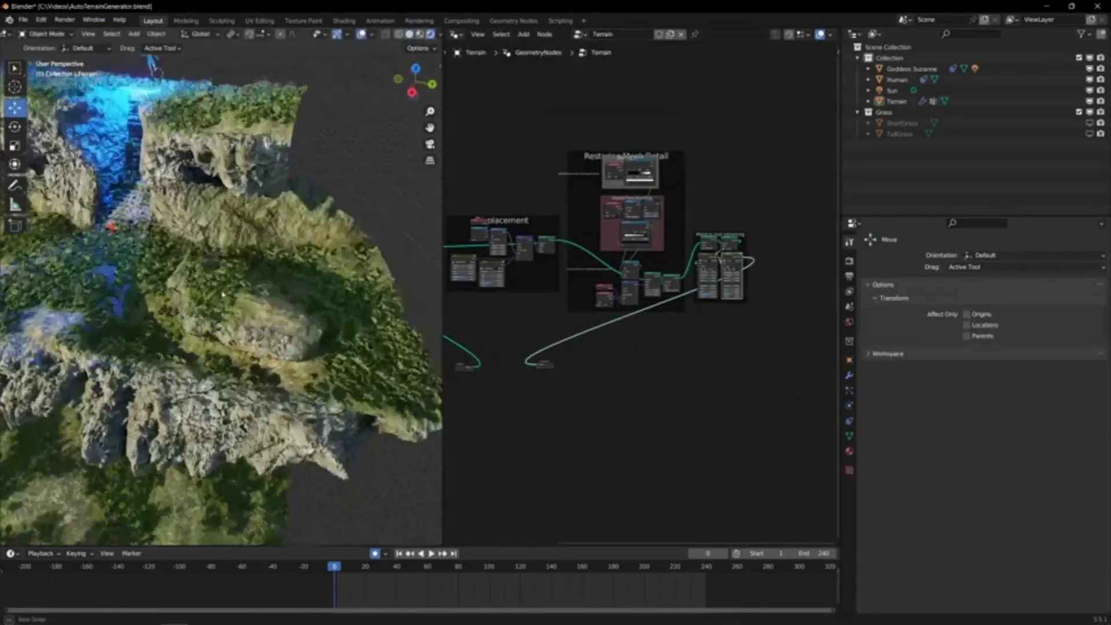
{"action": "middle_click_drag", "start_coordinate": [173, 277], "coordinate": [162, 300]}
{"action": "key", "text": "Tab"}
{"action": "key", "text": "g"}
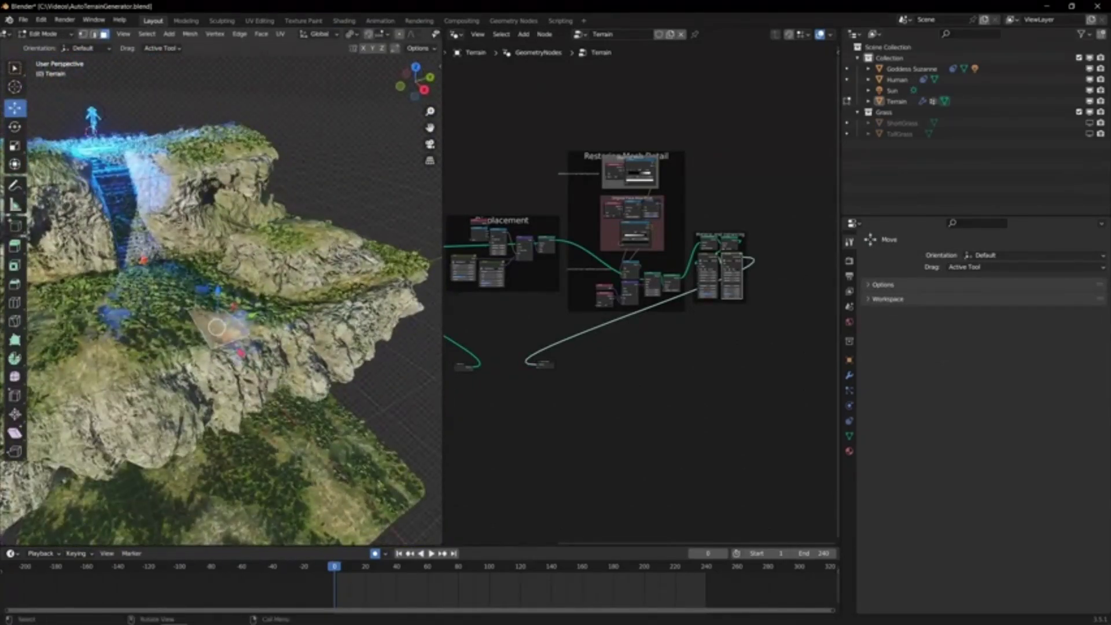
Inspect the Displacement and Material nodes in the terrain's node tree.
{"action": "middle_click_drag", "start_coordinate": [636, 405], "coordinate": [684, 474]}
{"action": "scroll", "coordinate": [617, 341], "scroll_direction": "up", "scroll_amount": 5}
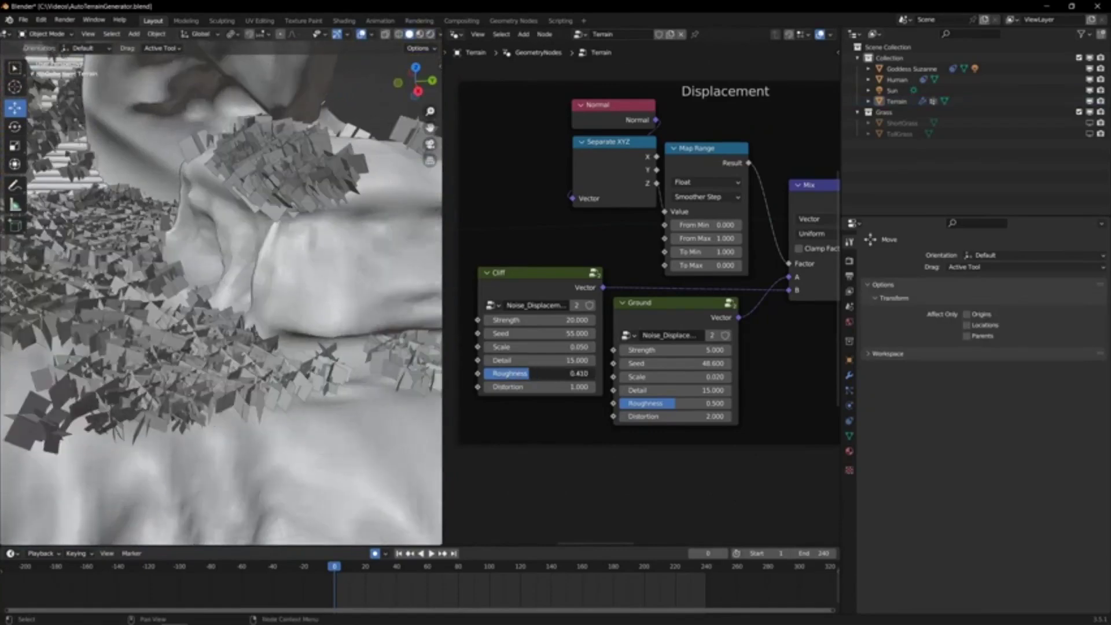
{"action": "scroll", "coordinate": [657, 384], "scroll_direction": "down", "scroll_amount": 5}
{"action": "scroll", "coordinate": [660, 324], "scroll_direction": "up", "scroll_amount": 5}
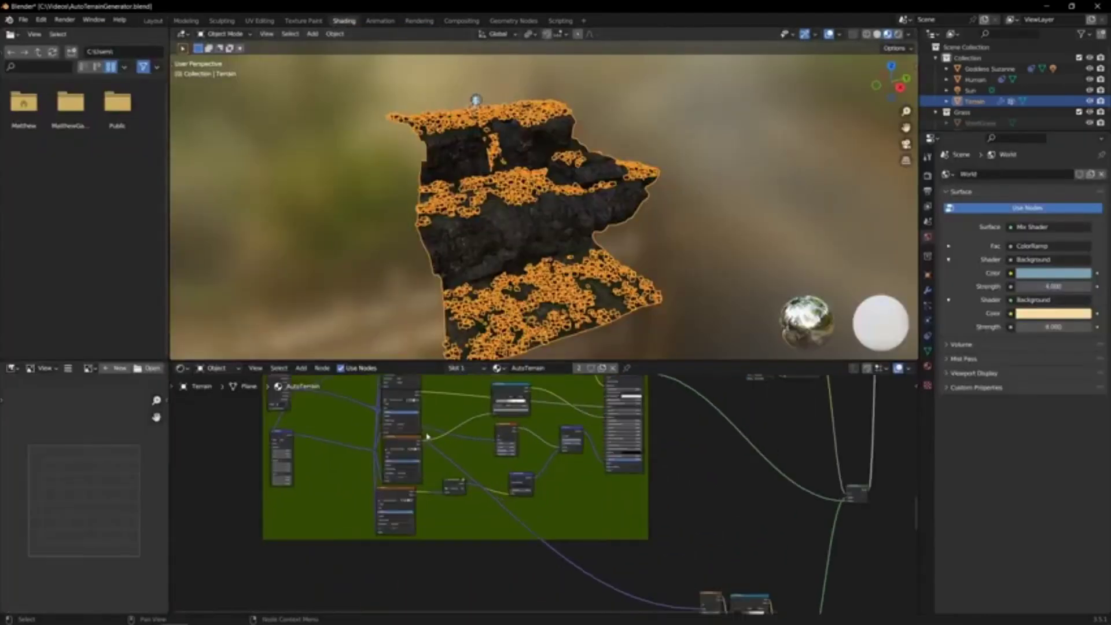
{"action": "scroll", "coordinate": [547, 485], "scroll_direction": "up", "scroll_amount": 3}
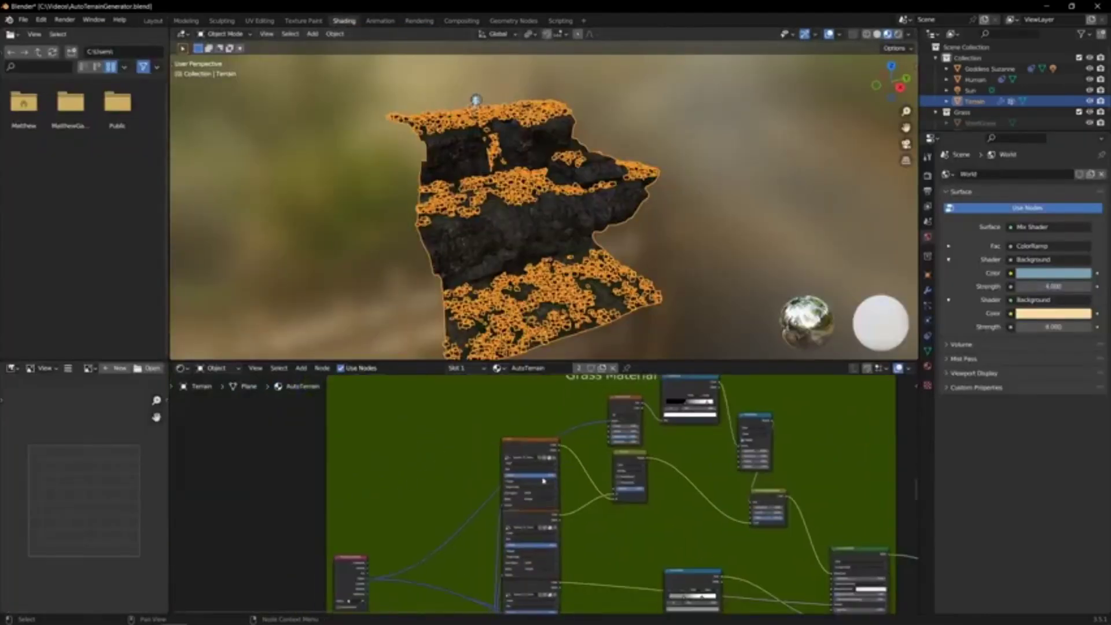
{"action": "scroll", "coordinate": [547, 486], "scroll_direction": "down", "scroll_amount": 4}
{"action": "scroll", "coordinate": [631, 434], "scroll_direction": "up", "scroll_amount": 6}
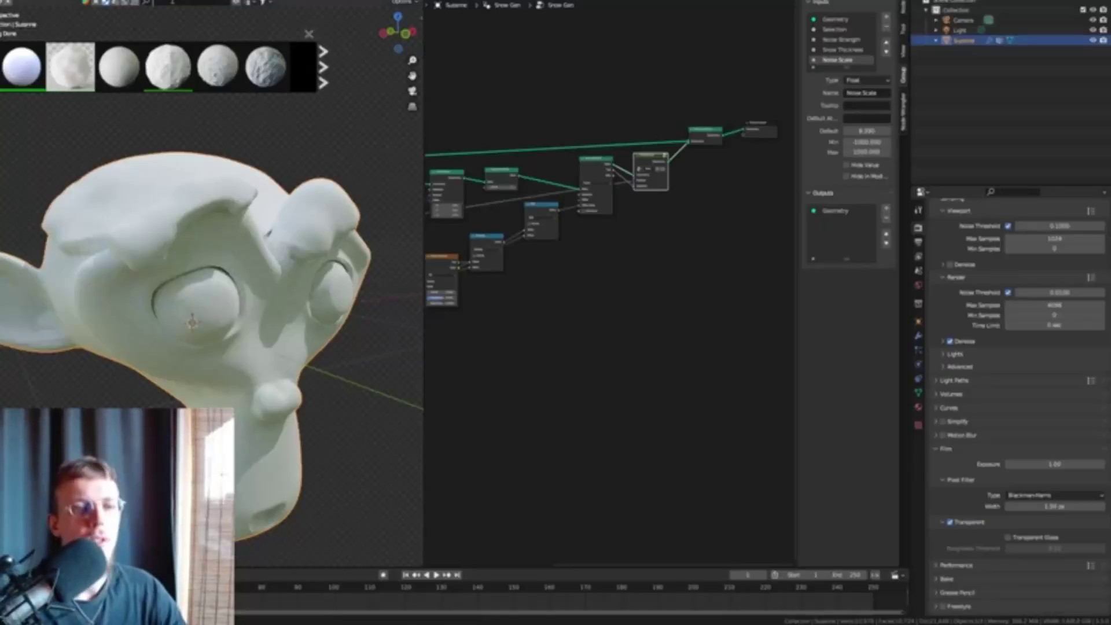
Apply the mossy rock material, then the Procedural Snow material, to Suzanne.
{"action": "left_click", "coordinate": [322, 83]}
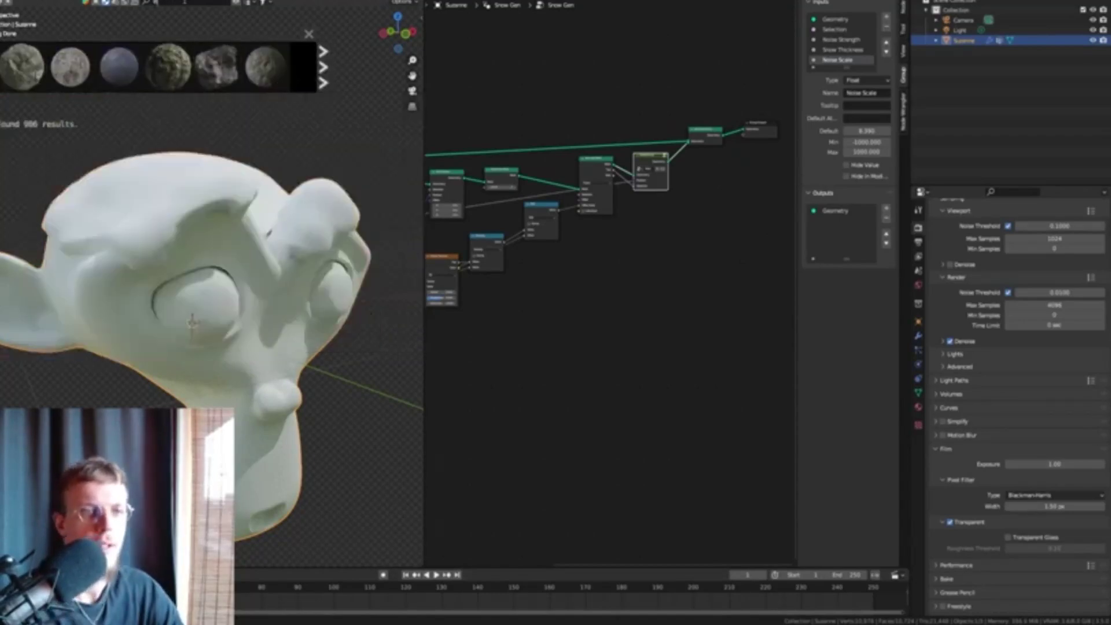
{"action": "left_click_drag", "start_coordinate": [21, 65], "coordinate": [165, 210]}
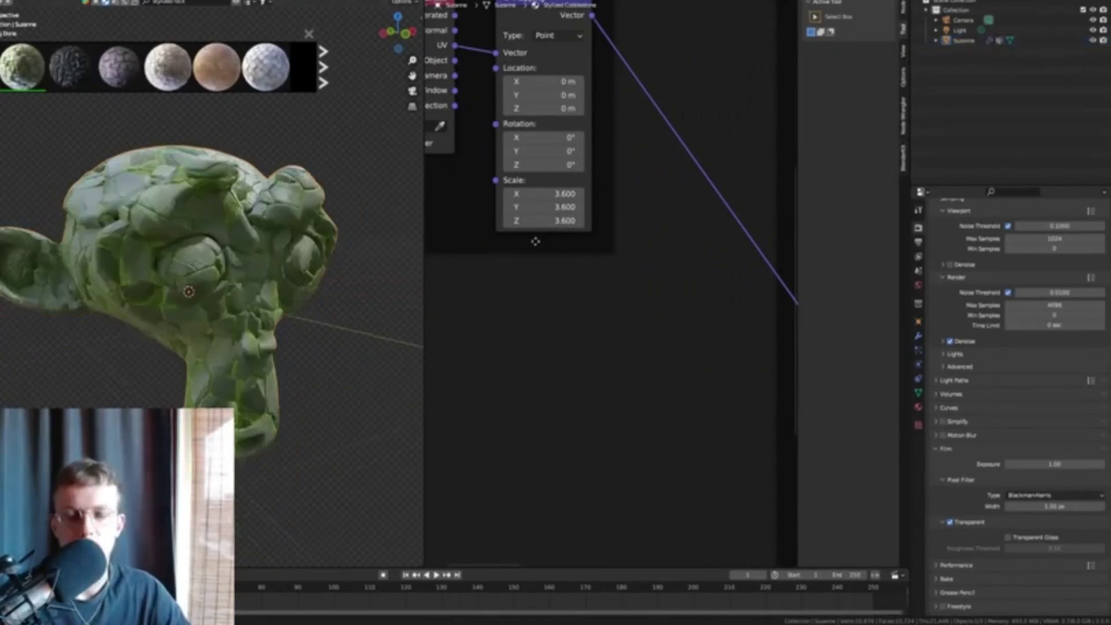
{"action": "left_click", "coordinate": [265, 65]}
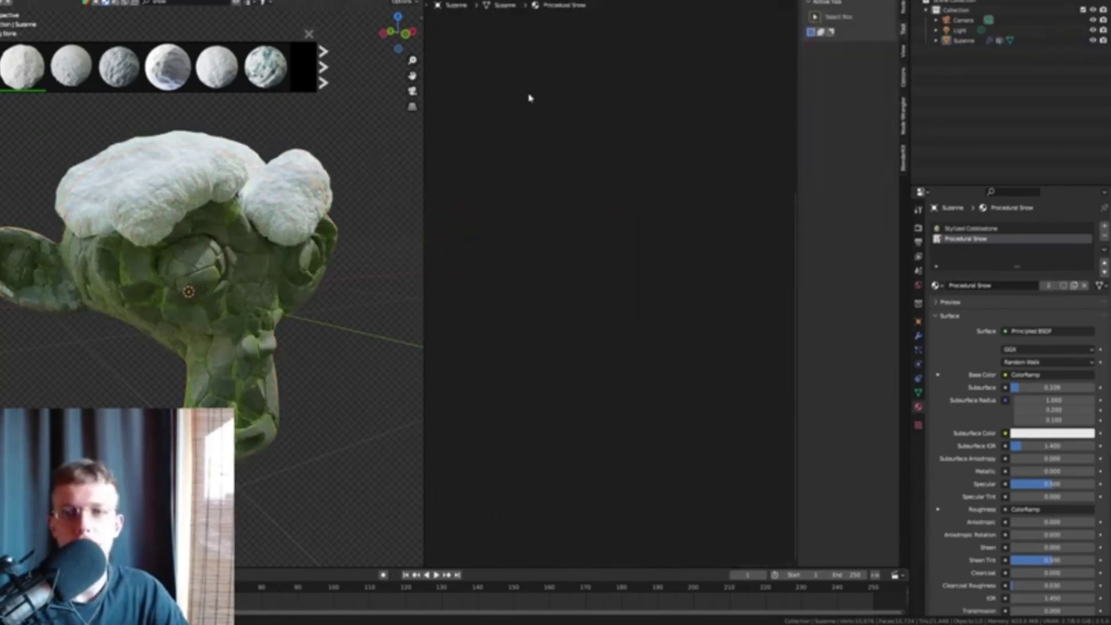
Frame the Displacement node, bring up Suzanne's Snow Gen modifier settings, then deselect Suzanne.
{"action": "key", "text": "KP_Decimal"}
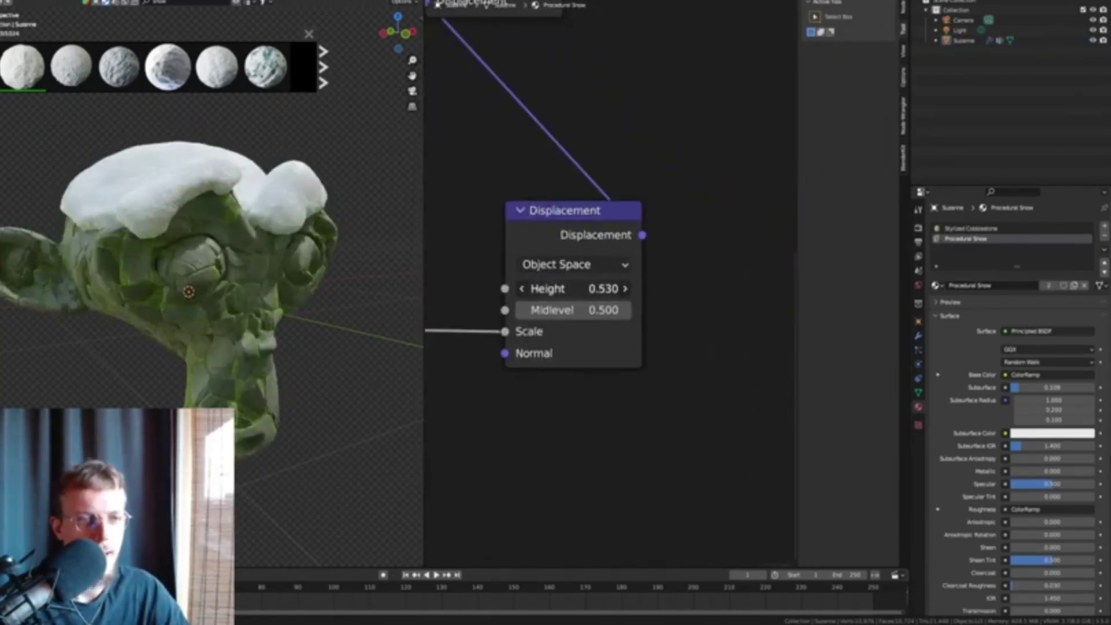
{"action": "left_click", "coordinate": [963, 40]}
{"action": "left_click", "coordinate": [918, 335]}
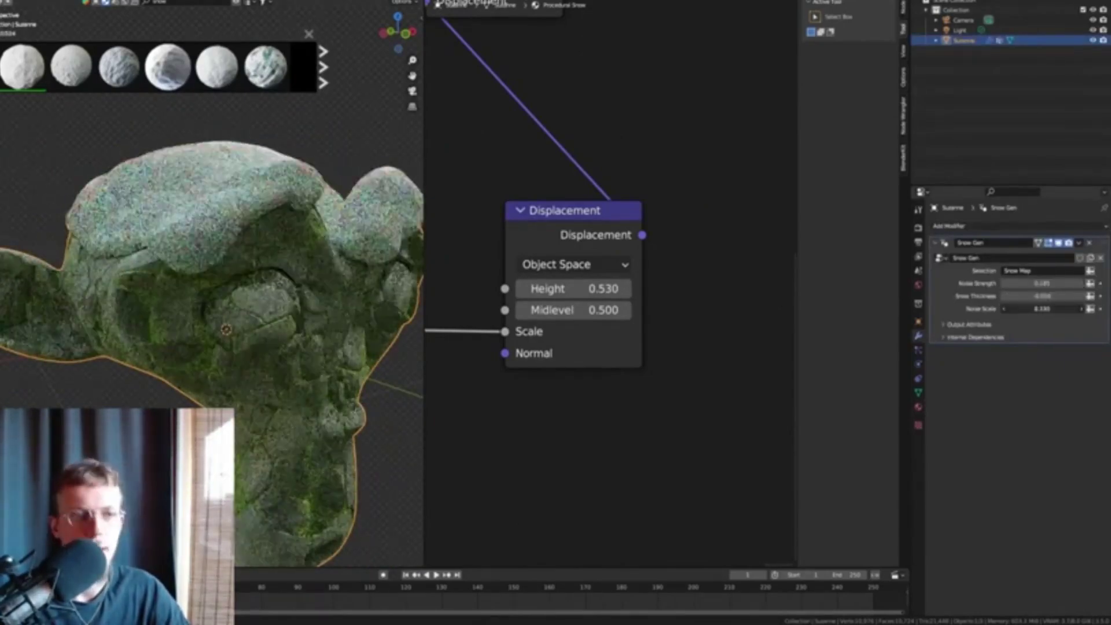
{"action": "scroll", "coordinate": [216, 139], "scroll_direction": "down", "scroll_amount": 3}
{"action": "key", "text": "alt+a"}
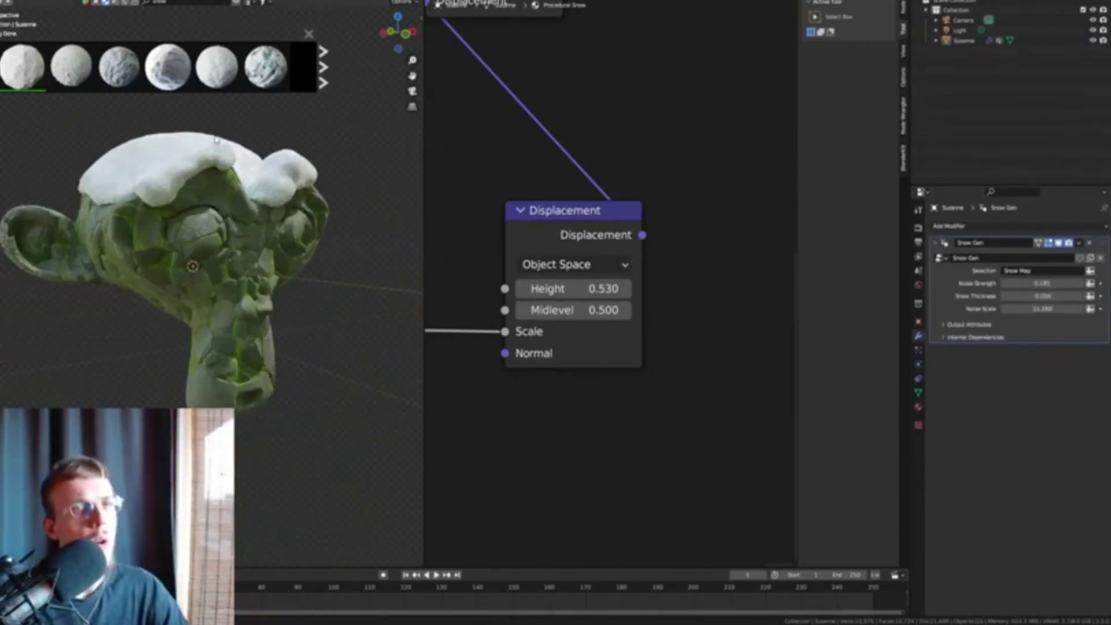
Put Suzanne in Weight Paint mode for its Snow Map and orbit to check the snow-covered result.
{"action": "left_click", "coordinate": [144, 220]}
{"action": "key", "text": "ctrl+Tab"}
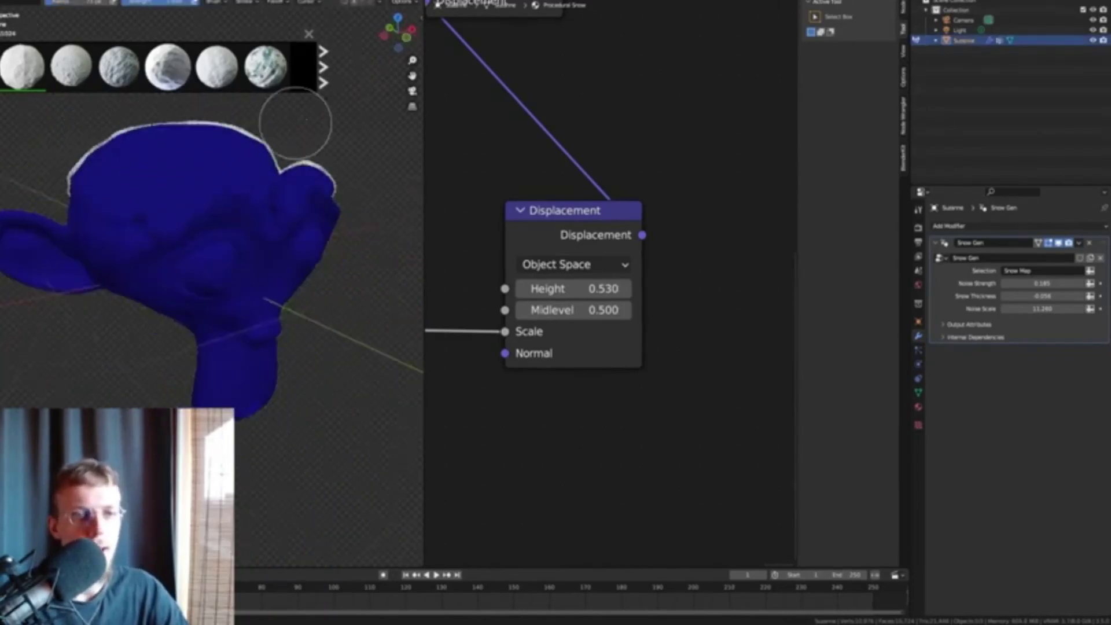
{"action": "middle_click_drag", "start_coordinate": [142, 164], "coordinate": [270, 276]}
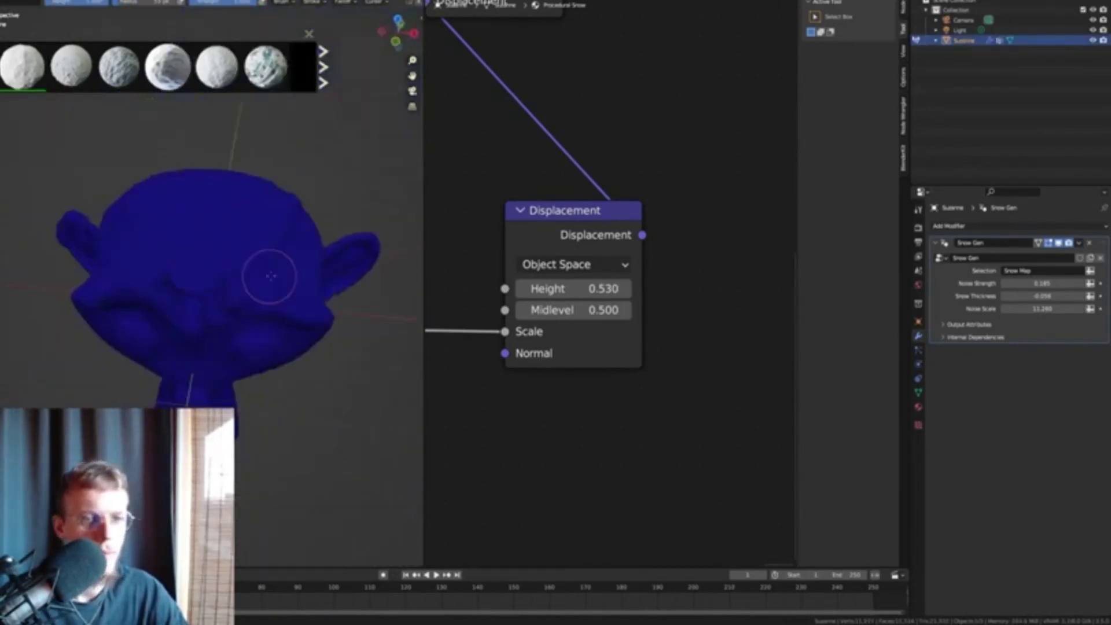
{"action": "mouse_move", "coordinate": [266, 76]}
{"action": "middle_mouse_down"}
{"action": "mouse_move", "coordinate": [136, 252]}
{"action": "mouse_move", "coordinate": [119, 198]}
{"action": "middle_mouse_up"}
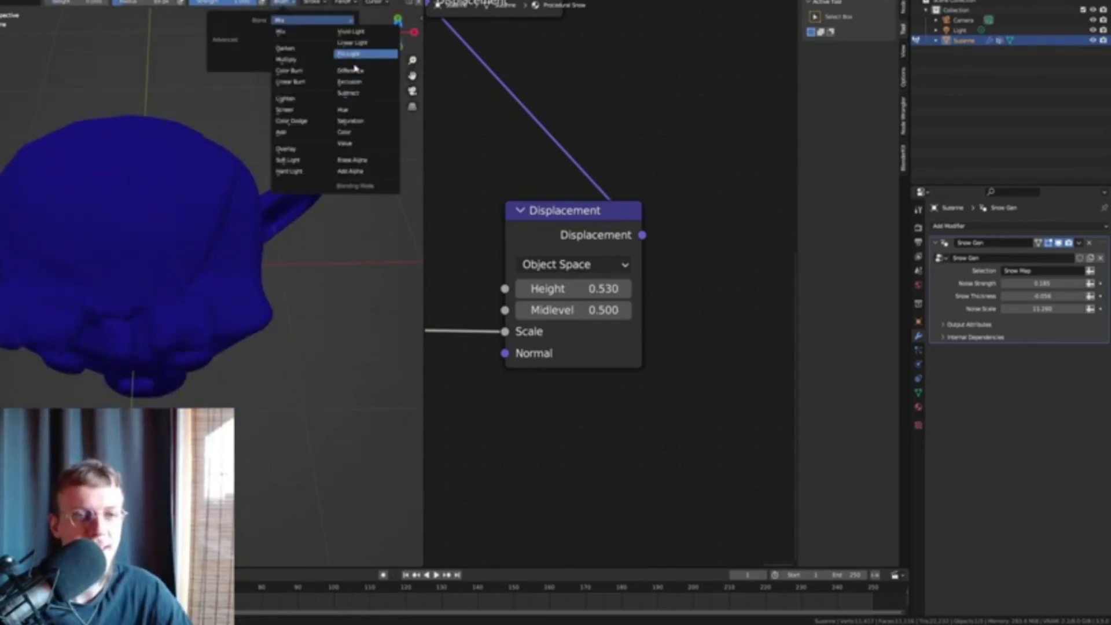
{"action": "middle_click_drag", "start_coordinate": [114, 229], "coordinate": [163, 277]}
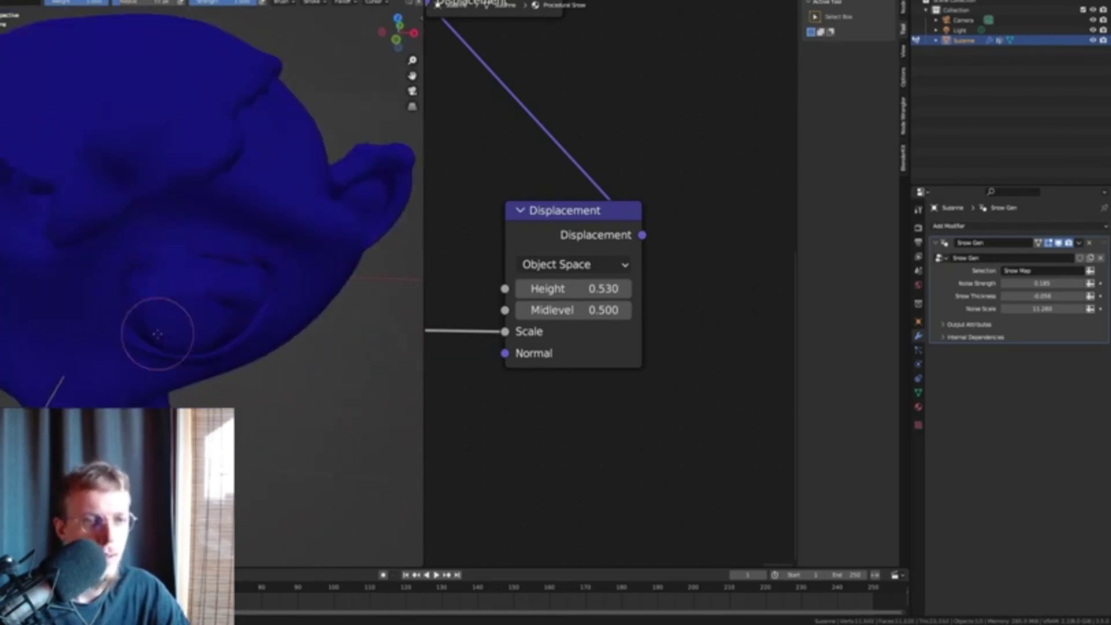
{"action": "mouse_move", "coordinate": [157, 334]}
{"action": "middle_mouse_down"}
{"action": "mouse_move", "coordinate": [141, 203]}
{"action": "mouse_move", "coordinate": [278, 359]}
{"action": "mouse_move", "coordinate": [237, 324]}
{"action": "middle_mouse_up"}
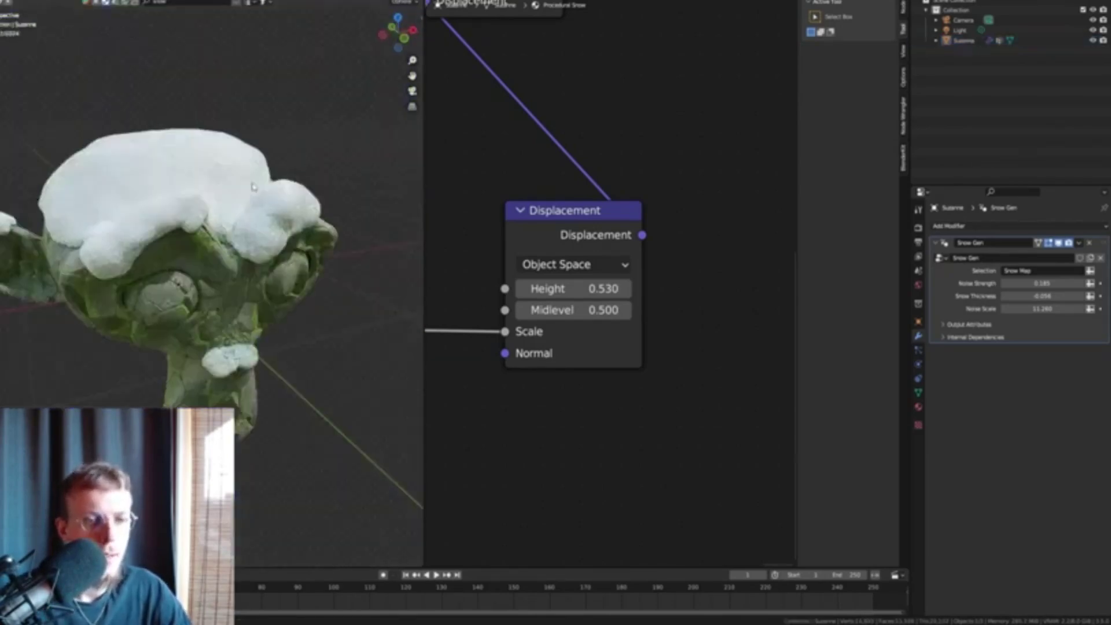
{"action": "middle_click_drag", "start_coordinate": [253, 186], "coordinate": [255, 289]}
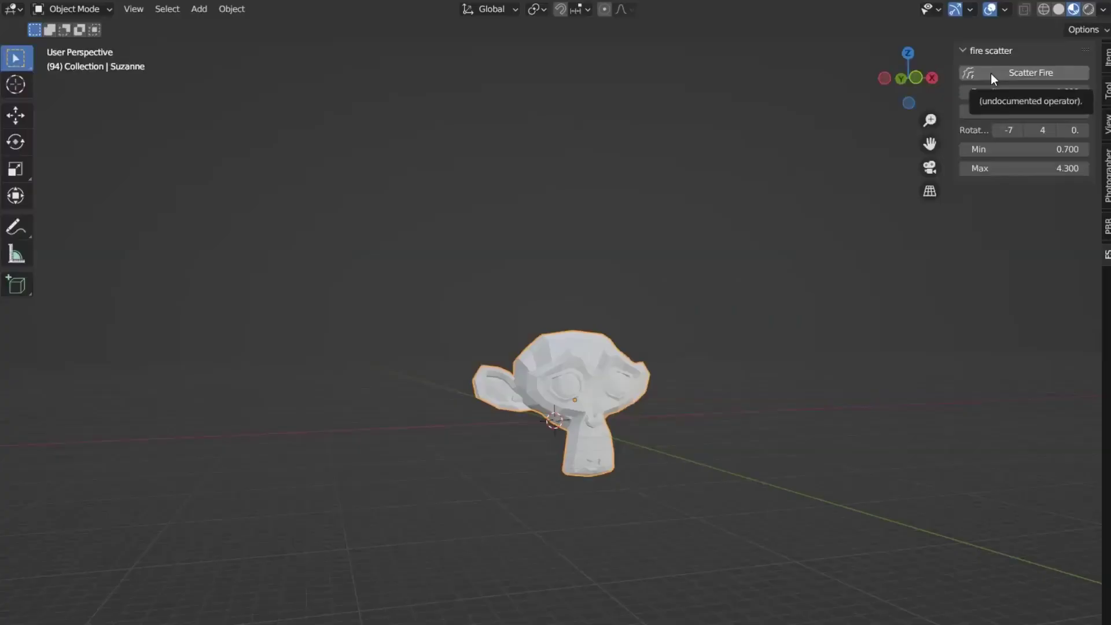
Scatter fire over Suzanne, thinning the density and shrinking the maximum flame size.
{"action": "left_click", "coordinate": [990, 73]}
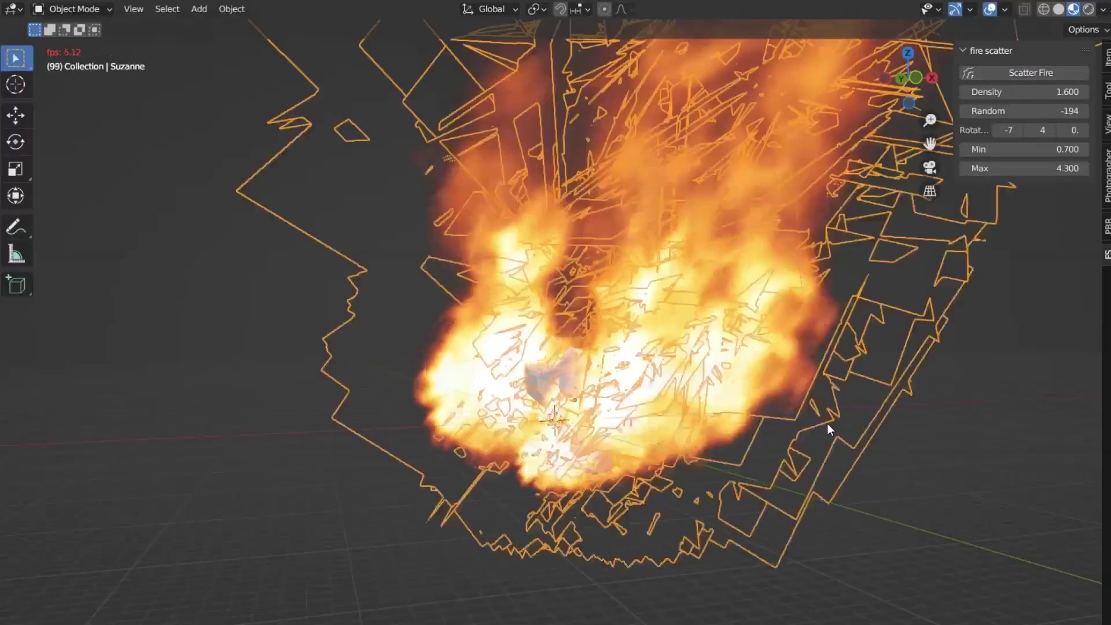
{"action": "left_click_drag", "start_coordinate": [963, 93], "coordinate": [1035, 91]}
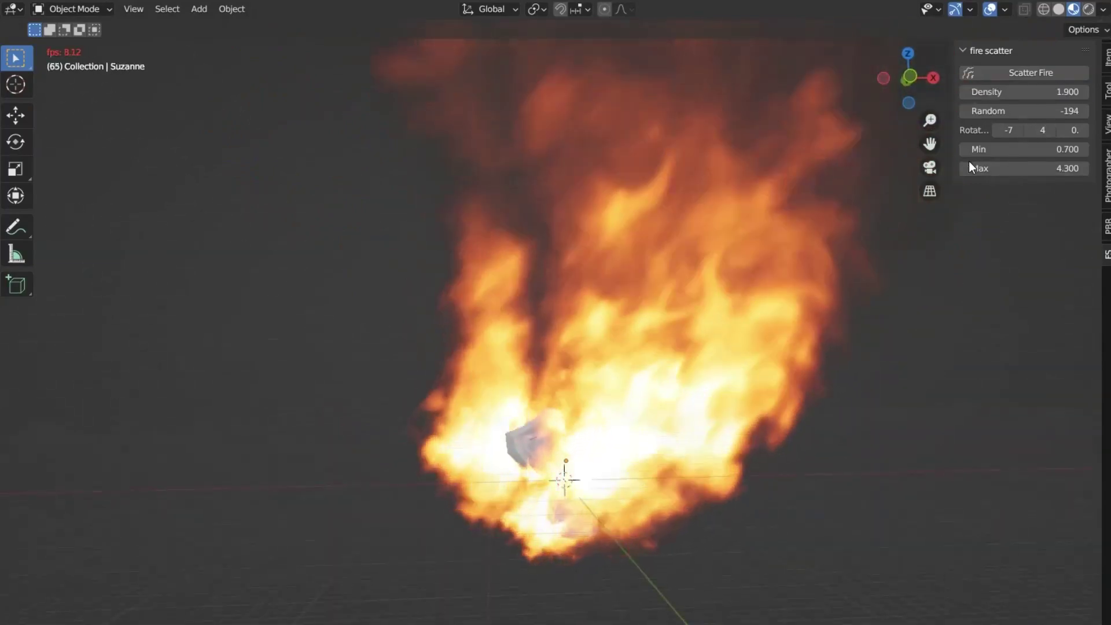
{"action": "left_click_drag", "start_coordinate": [967, 165], "coordinate": [914, 165]}
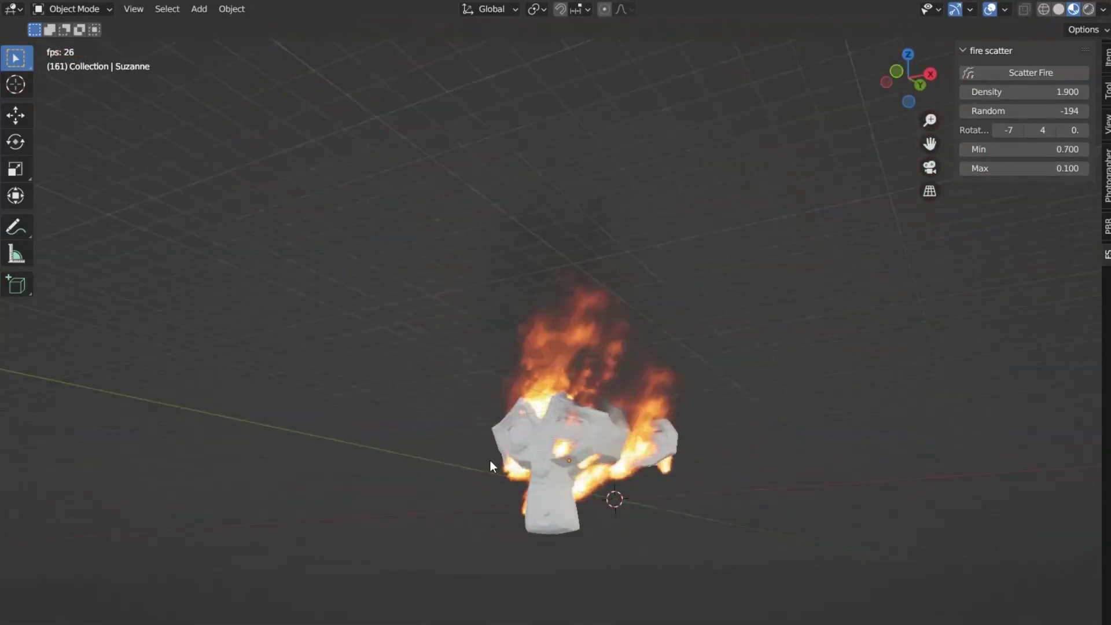
{"action": "mouse_move", "coordinate": [489, 460]}
{"action": "middle_mouse_down"}
{"action": "mouse_move", "coordinate": [580, 479]}
{"action": "mouse_move", "coordinate": [617, 428]}
{"action": "mouse_move", "coordinate": [464, 382]}
{"action": "mouse_move", "coordinate": [650, 415]}
{"action": "mouse_move", "coordinate": [595, 446]}
{"action": "mouse_move", "coordinate": [614, 409]}
{"action": "mouse_move", "coordinate": [623, 434]}
{"action": "middle_mouse_up"}
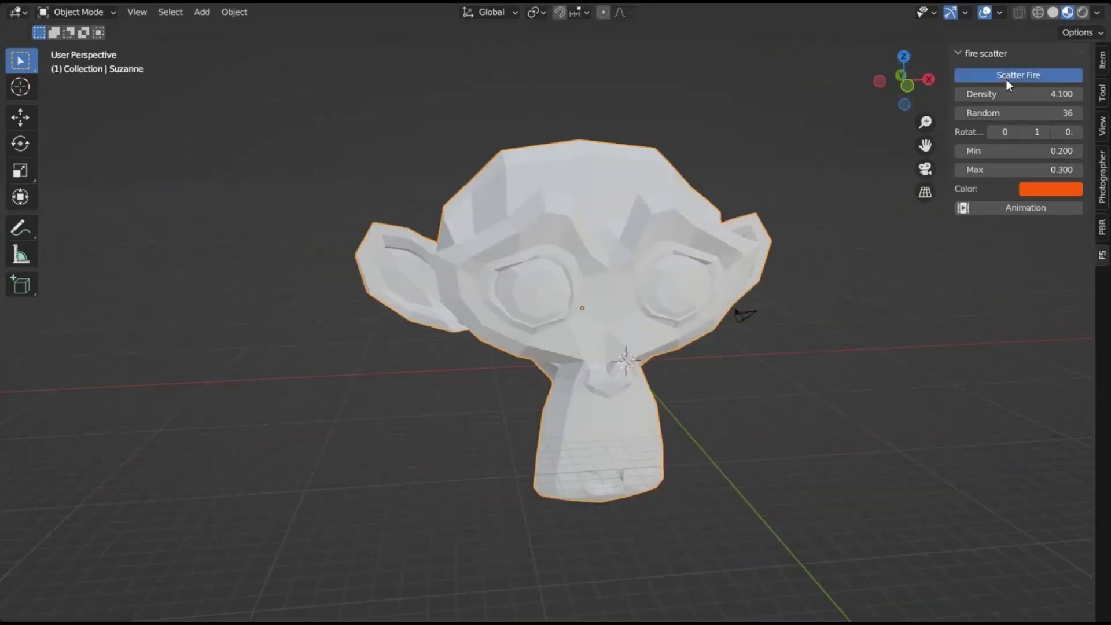
Re-scatter the fire with minimum size -1.400, trying blue and green colours before reverting to orange.
{"action": "left_click", "coordinate": [1006, 79]}
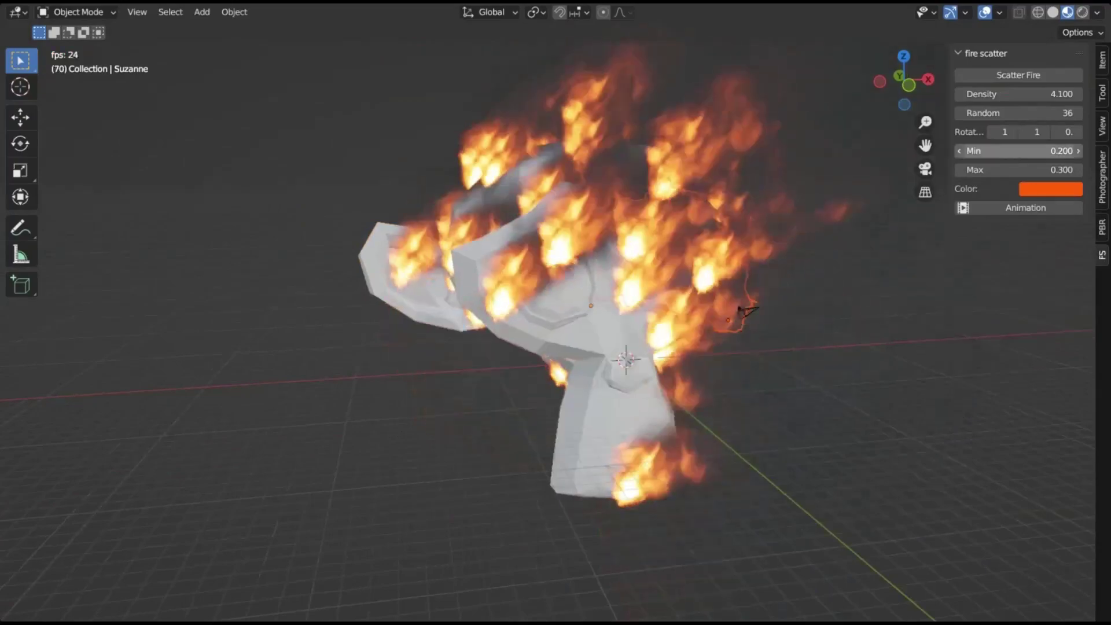
{"action": "left_click_drag", "start_coordinate": [1018, 150], "coordinate": [983, 151]}
{"action": "left_click", "coordinate": [1044, 189]}
{"action": "left_click", "coordinate": [1101, 241]}
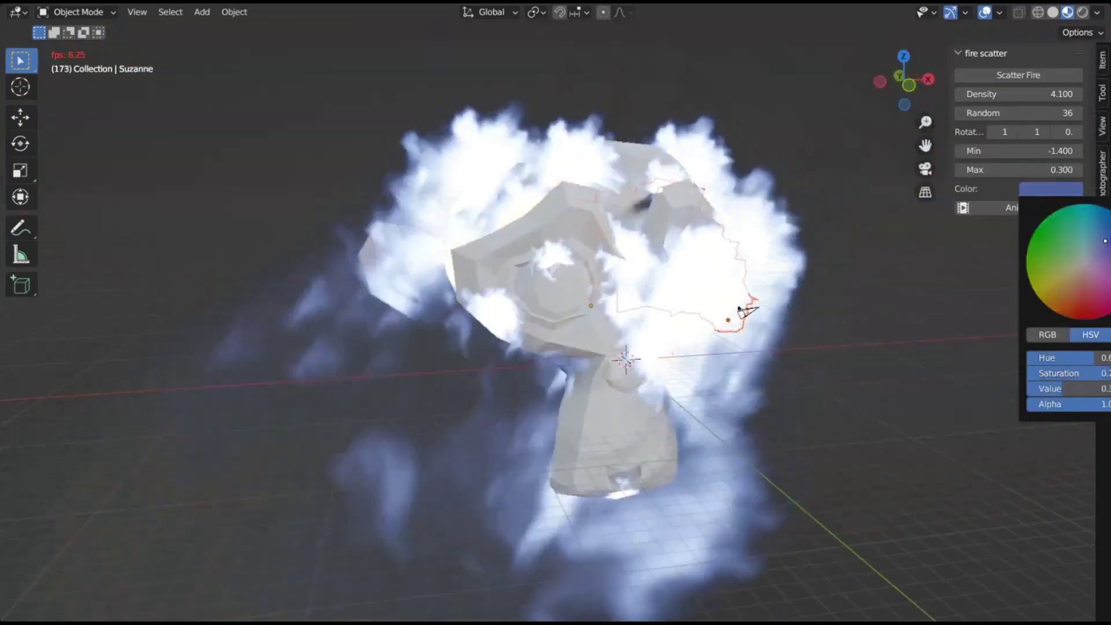
{"action": "left_click_drag", "start_coordinate": [1098, 287], "coordinate": [1075, 250]}
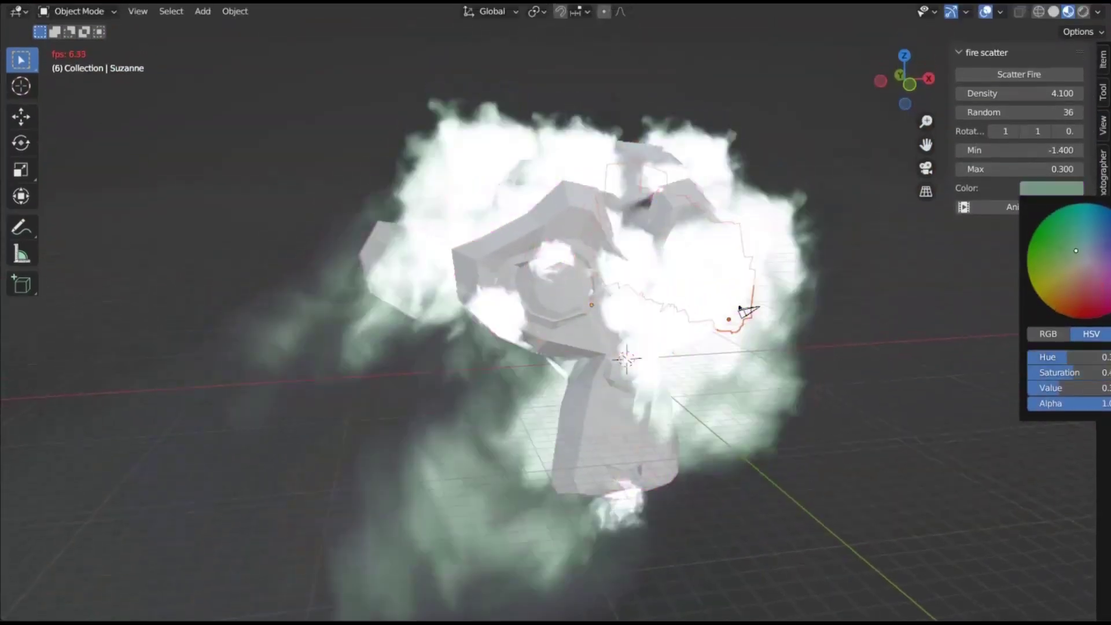
{"action": "key", "text": "Escape"}
Raise fire density to 16.800, tint the flames green, and start animation playback.
{"action": "left_click_drag", "start_coordinate": [1035, 93], "coordinate": [1075, 93]}
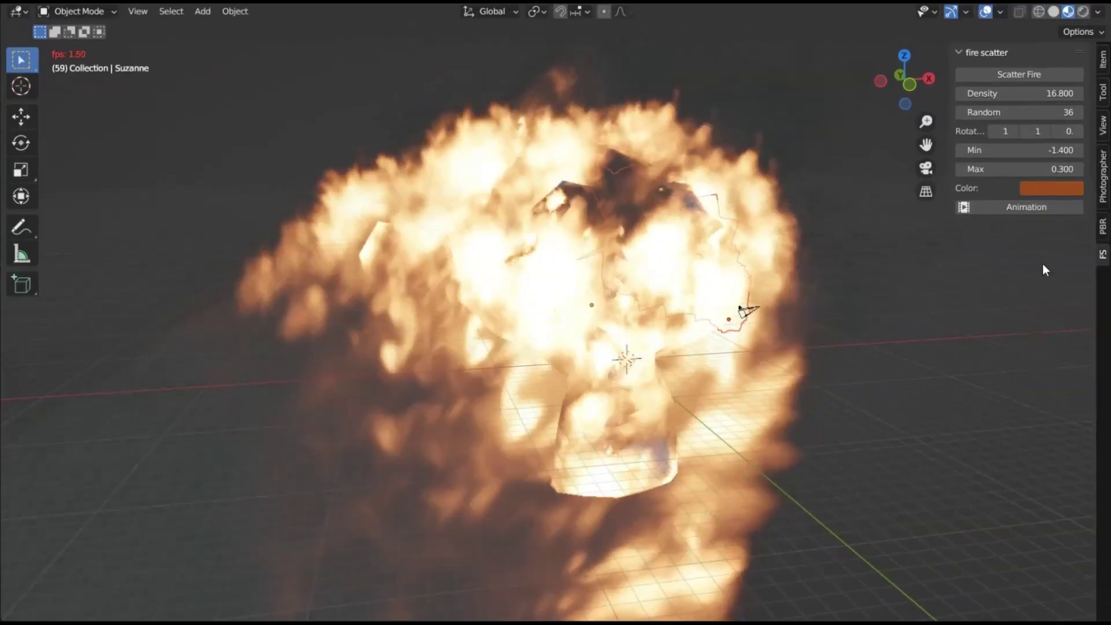
{"action": "left_click", "coordinate": [1051, 189]}
{"action": "left_click", "coordinate": [1050, 253]}
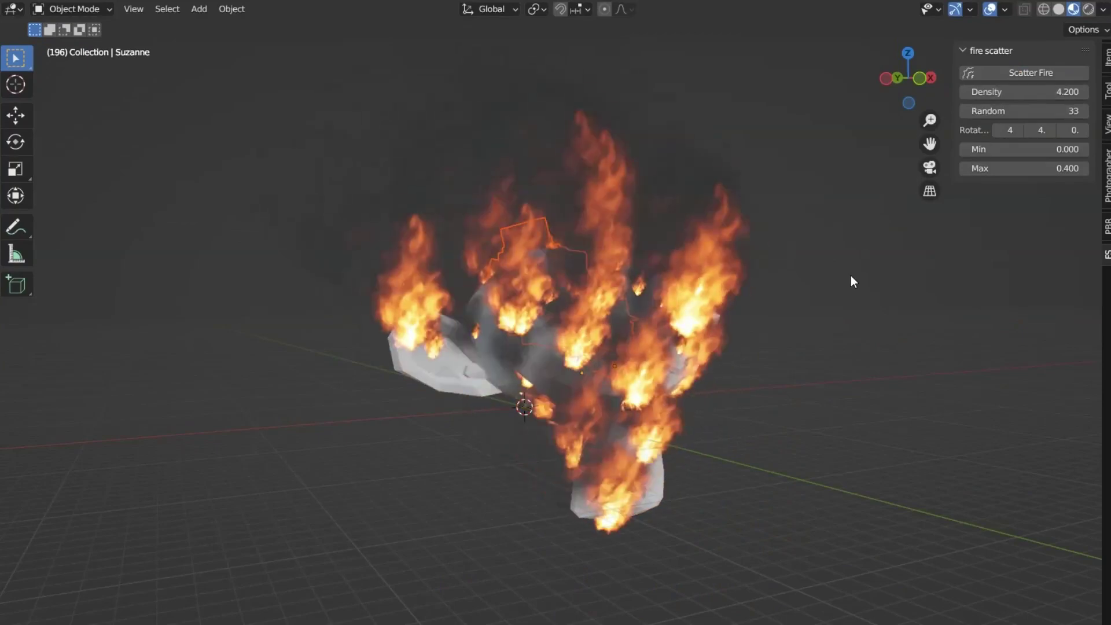
{"action": "key", "text": "space"}
Set minimum flame size 0.400, change the random seed, set maximum size 0.800, and stop playback.
{"action": "mouse_move", "coordinate": [1024, 91]}
{"action": "left_mouse_down"}
{"action": "mouse_move", "coordinate": [1070, 91]}
{"action": "mouse_move", "coordinate": [1018, 91]}
{"action": "mouse_move", "coordinate": [1036, 92]}
{"action": "left_mouse_up"}
{"action": "left_click_drag", "start_coordinate": [1024, 149], "coordinate": [1053, 149]}
{"action": "left_click_drag", "start_coordinate": [1024, 110], "coordinate": [1036, 130]}
{"action": "left_click", "coordinate": [1018, 130]}
{"action": "left_click_drag", "start_coordinate": [965, 167], "coordinate": [1084, 167]}
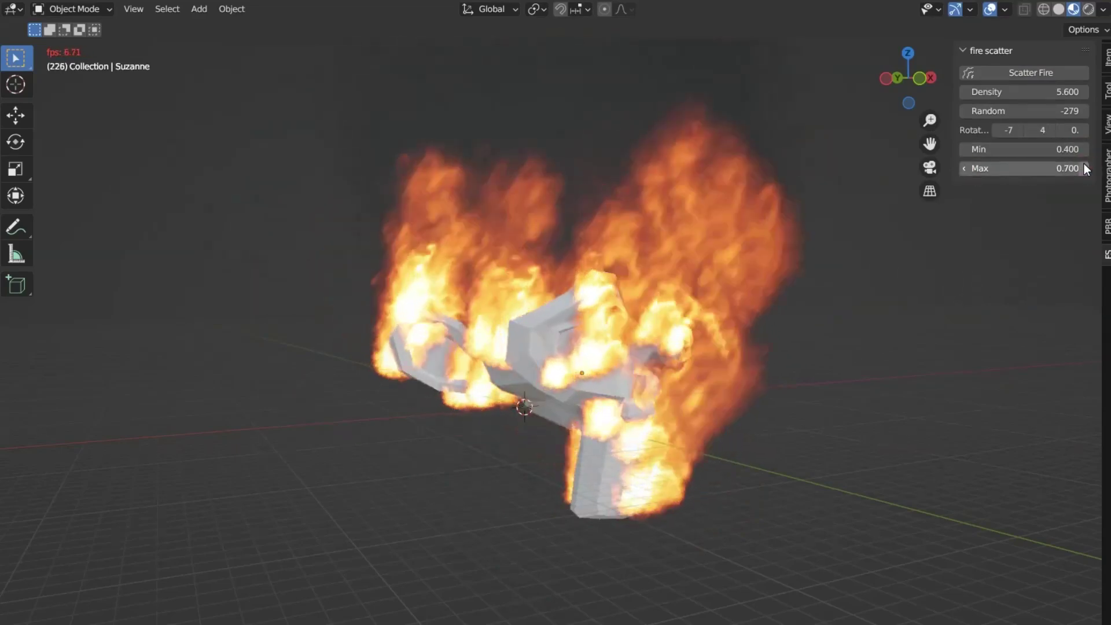
{"action": "left_click", "coordinate": [1084, 168]}
{"action": "key", "text": "Escape"}
Lower density to 3.200, re-scatter with minimum size 0.700, and raise maximum size to 4.300.
{"action": "left_click_drag", "start_coordinate": [1030, 91], "coordinate": [1007, 91]}
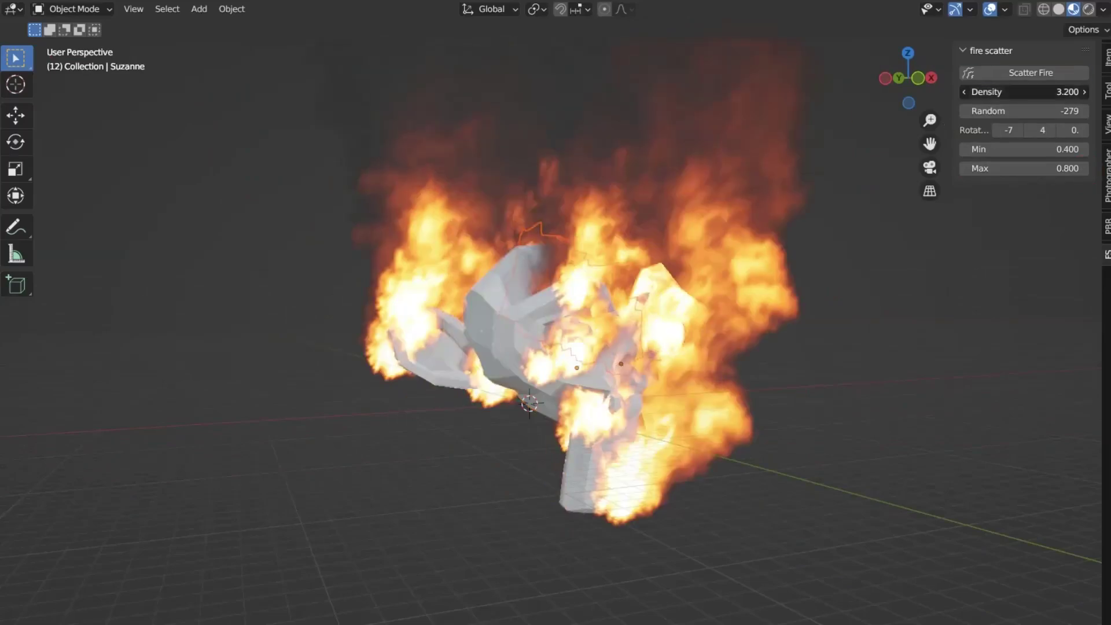
{"action": "key", "text": "space"}
{"action": "left_click", "coordinate": [964, 149]}
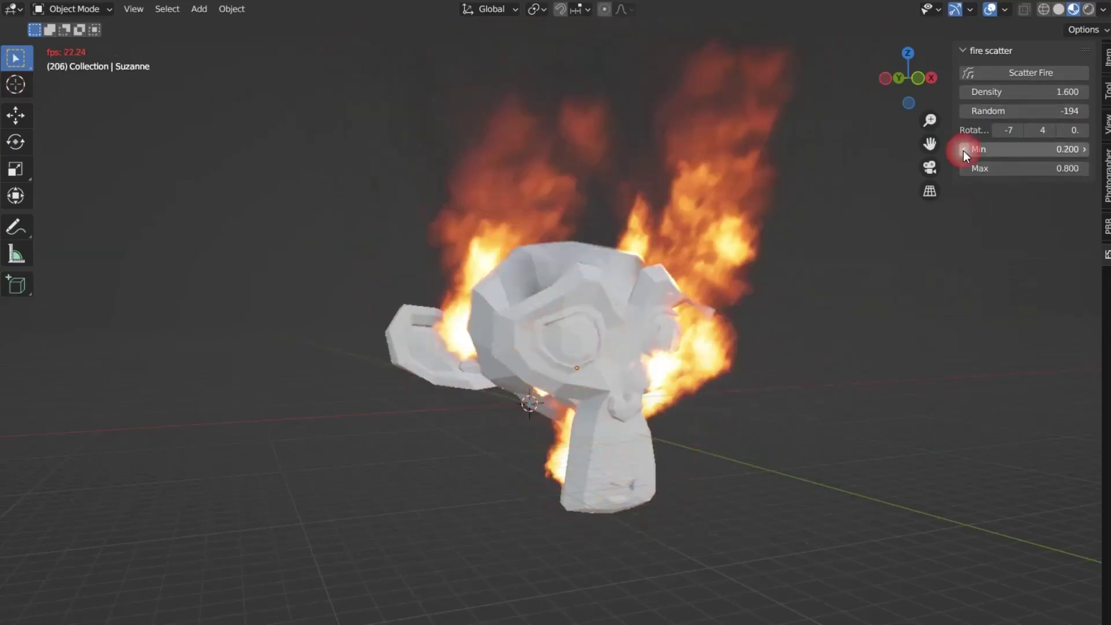
{"action": "left_click_drag", "start_coordinate": [964, 151], "coordinate": [1018, 151]}
{"action": "scroll", "coordinate": [669, 361], "scroll_direction": "up", "scroll_amount": 3}
{"action": "middle_click_drag", "start_coordinate": [794, 243], "coordinate": [897, 355]}
{"action": "left_click", "coordinate": [1083, 168]}
{"action": "left_click", "coordinate": [1084, 168]}
{"action": "left_click", "coordinate": [1084, 167]}
{"action": "scroll", "coordinate": [754, 350], "scroll_direction": "up", "scroll_amount": 3}
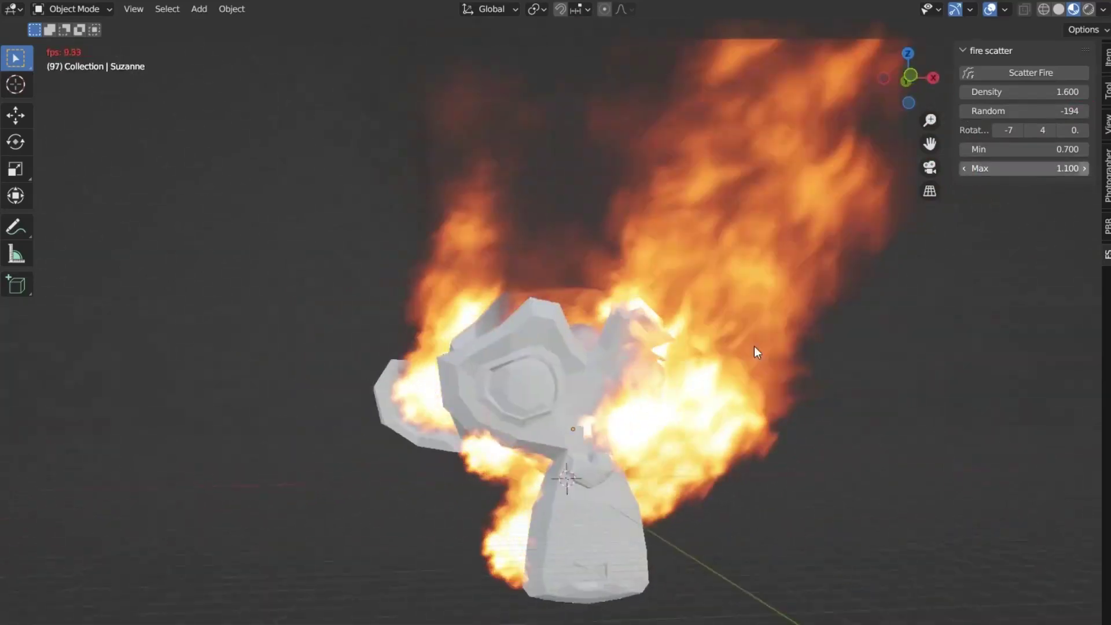
{"action": "scroll", "coordinate": [753, 350], "scroll_direction": "down", "scroll_amount": 3}
{"action": "left_click_drag", "start_coordinate": [1083, 167], "coordinate": [1087, 168]}
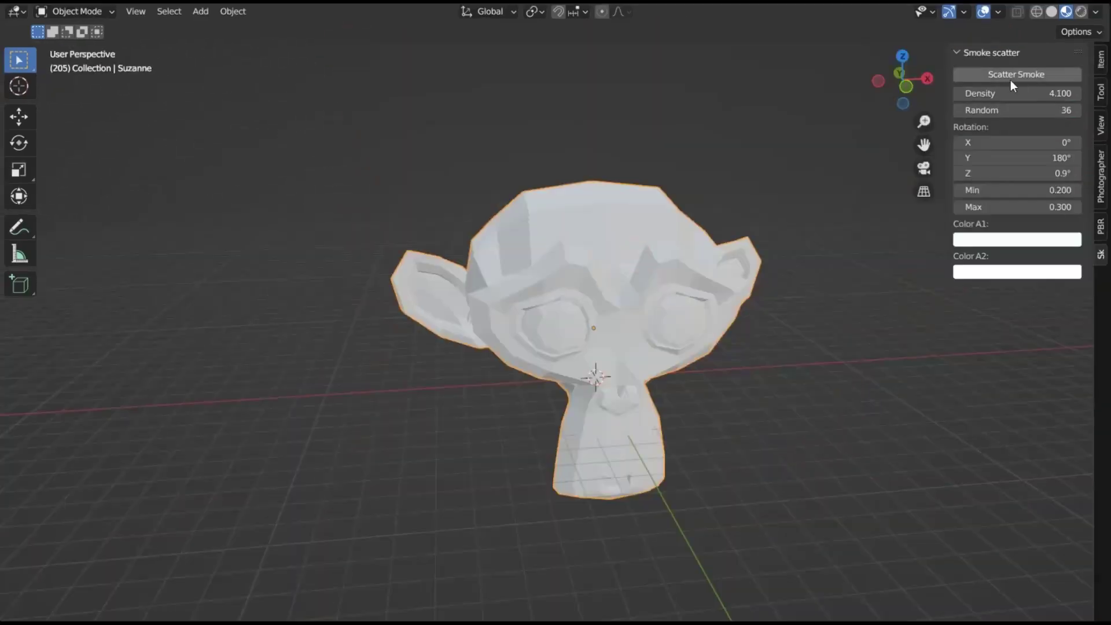
Scatter smoke around Suzanne and choose the first smoke colour.
{"action": "left_click", "coordinate": [1015, 75]}
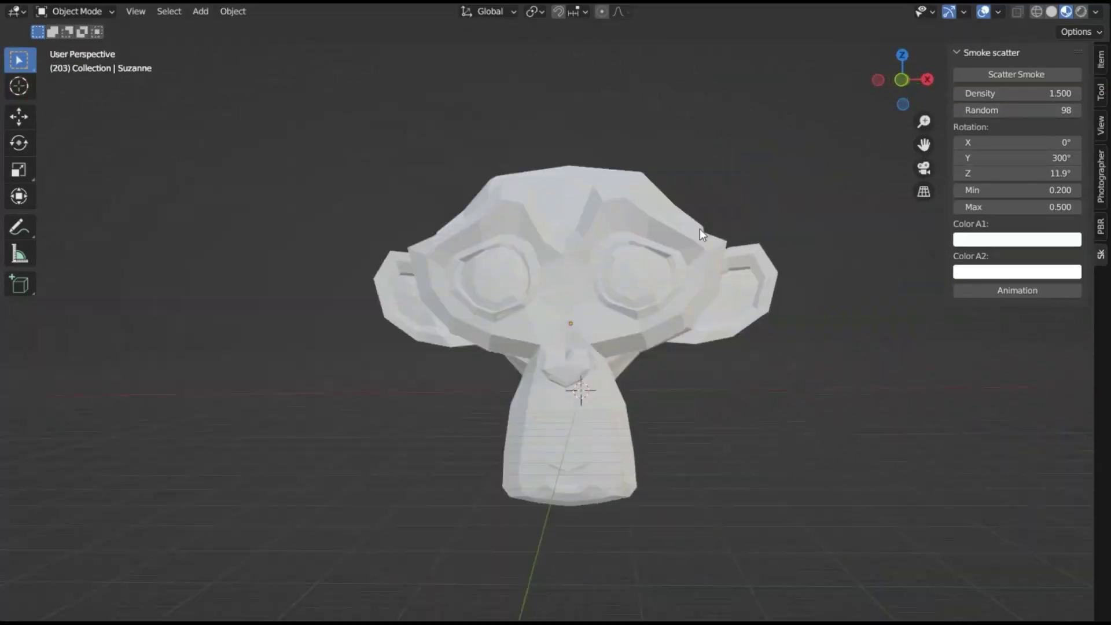
{"action": "left_click", "coordinate": [1016, 239]}
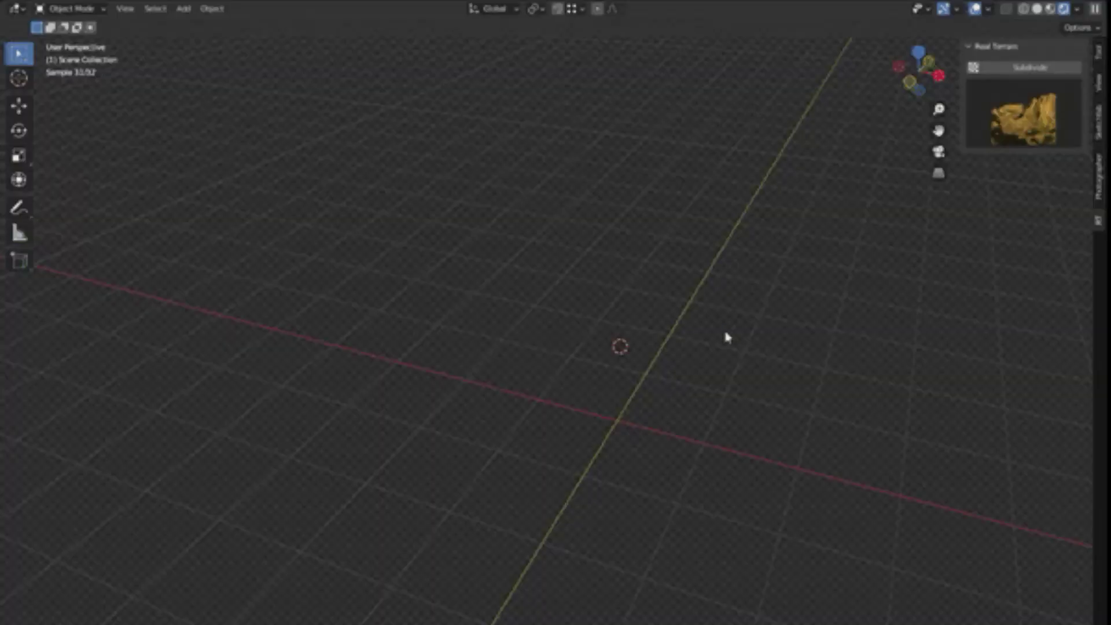
Add a plane and generate mountain terrain on it from a Real Terrain preset.
{"action": "key", "text": "shift+a"}
{"action": "left_click", "coordinate": [772, 330]}
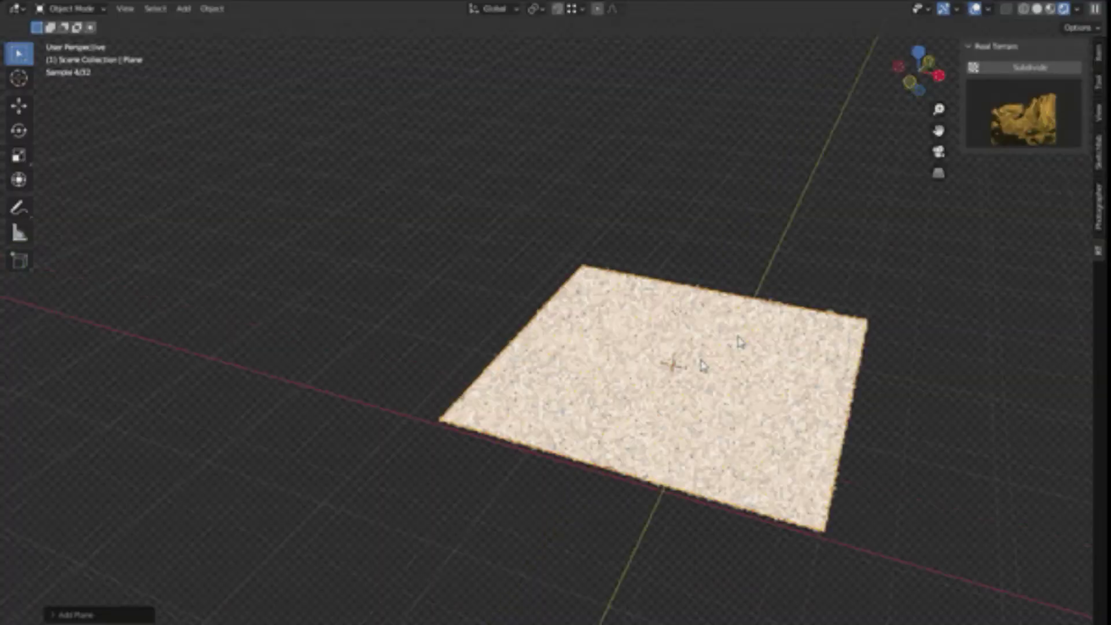
{"action": "left_click", "coordinate": [1006, 129]}
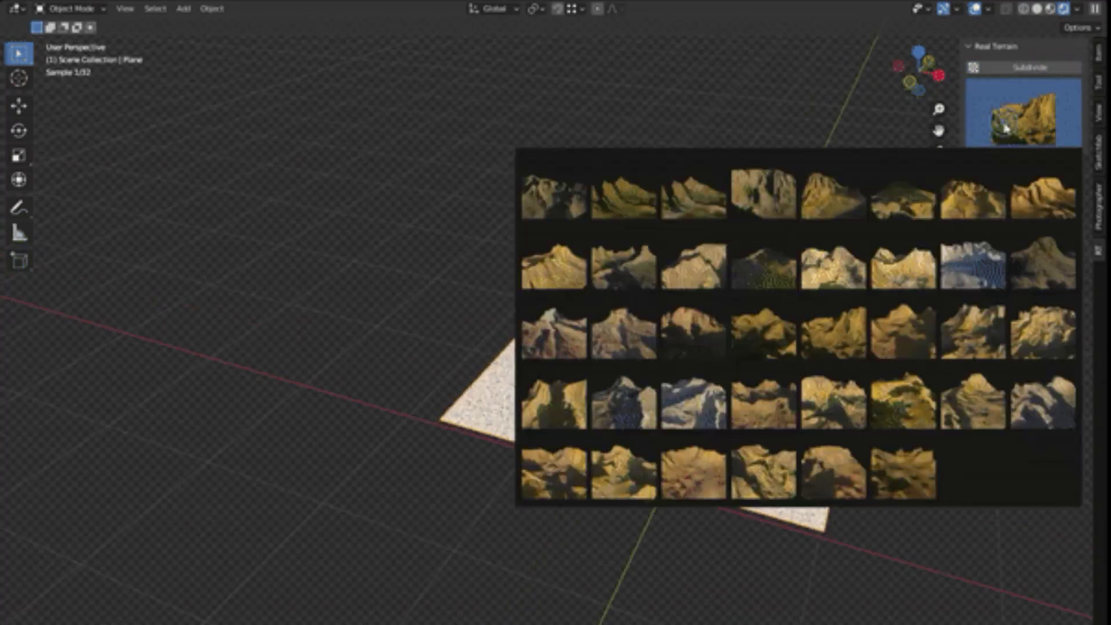
{"action": "left_click", "coordinate": [742, 330]}
{"action": "middle_click_drag", "start_coordinate": [640, 307], "coordinate": [581, 412]}
{"action": "scroll", "coordinate": [566, 417], "scroll_direction": "up", "scroll_amount": 3}
{"action": "scroll", "coordinate": [566, 419], "scroll_direction": "up", "scroll_amount": 5}
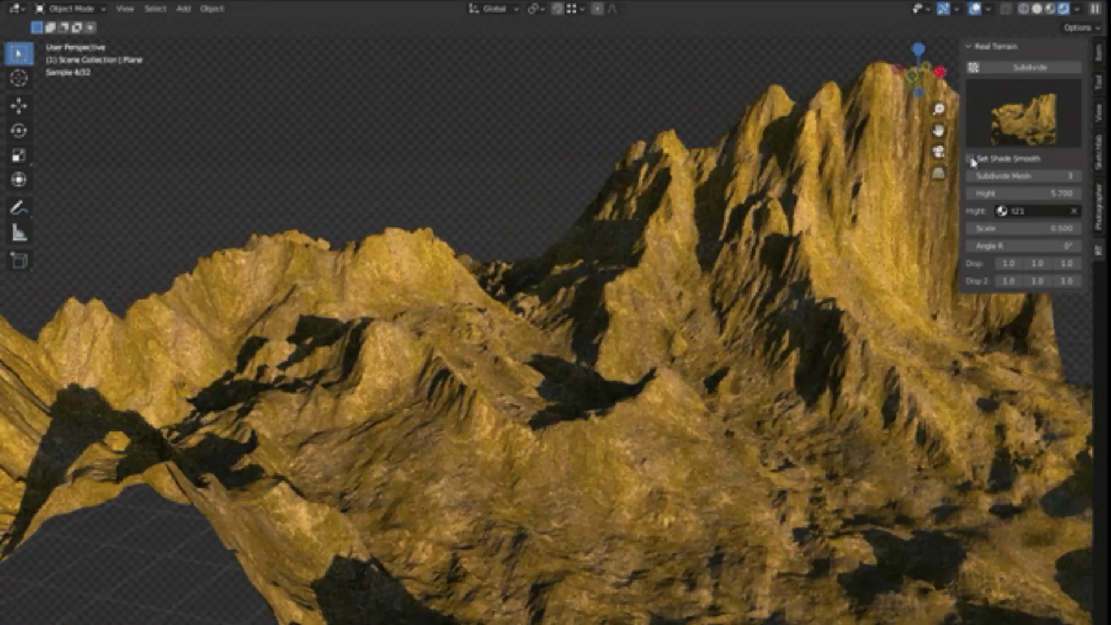
Shade the terrain smooth and raise Subdivide Mesh to 4.
{"action": "left_click", "coordinate": [972, 175]}
{"action": "left_click", "coordinate": [1077, 175]}
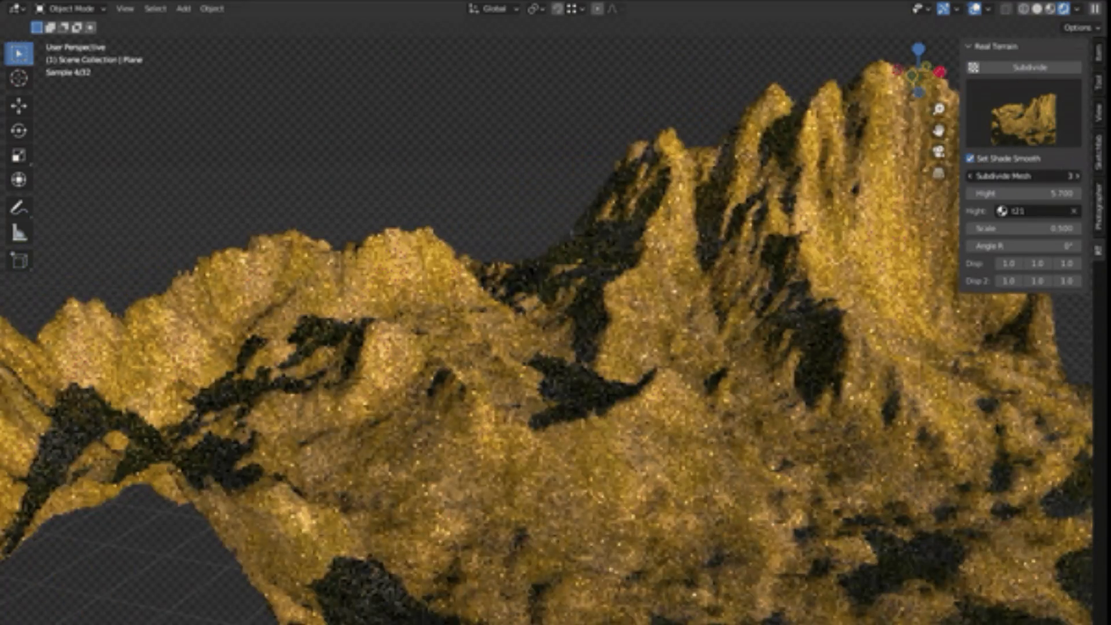
{"action": "left_click", "coordinate": [1077, 175]}
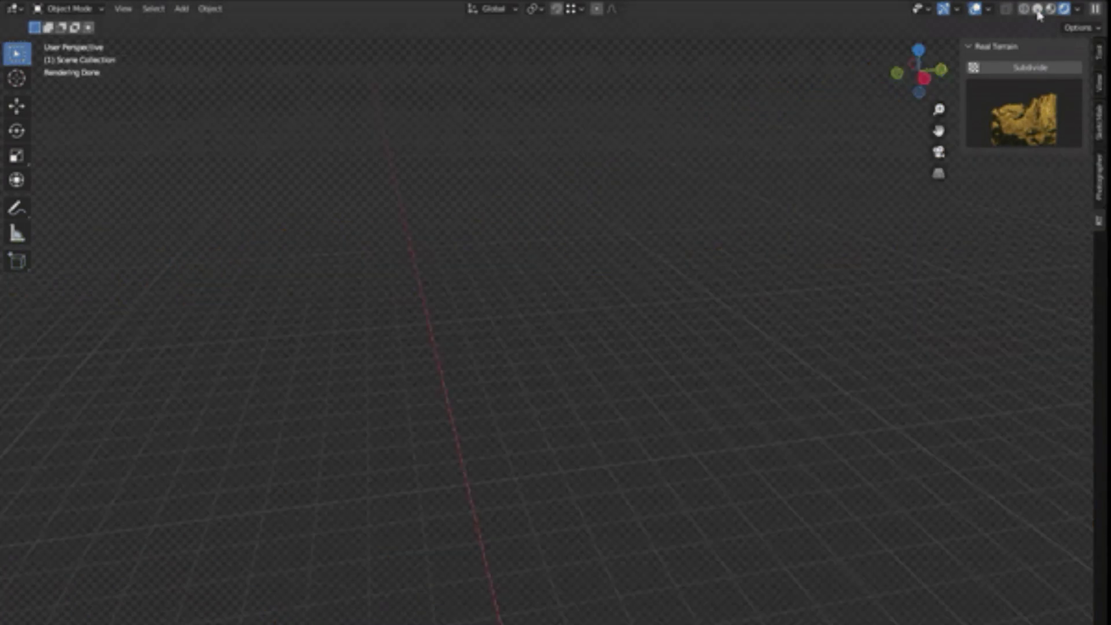
Add a plane and generate a mountain terrain on it from a Real Terrain preset.
{"action": "key", "text": "shift+a"}
{"action": "left_click", "coordinate": [752, 417]}
{"action": "middle_click_drag", "start_coordinate": [694, 461], "coordinate": [664, 365]}
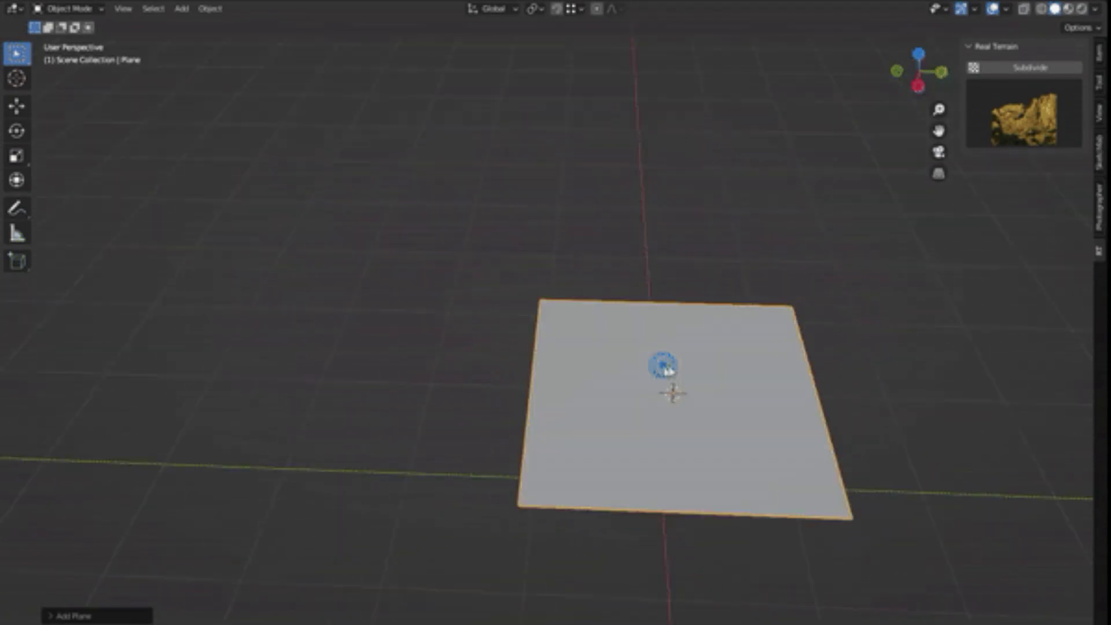
{"action": "left_click", "coordinate": [993, 86]}
{"action": "left_click", "coordinate": [817, 450]}
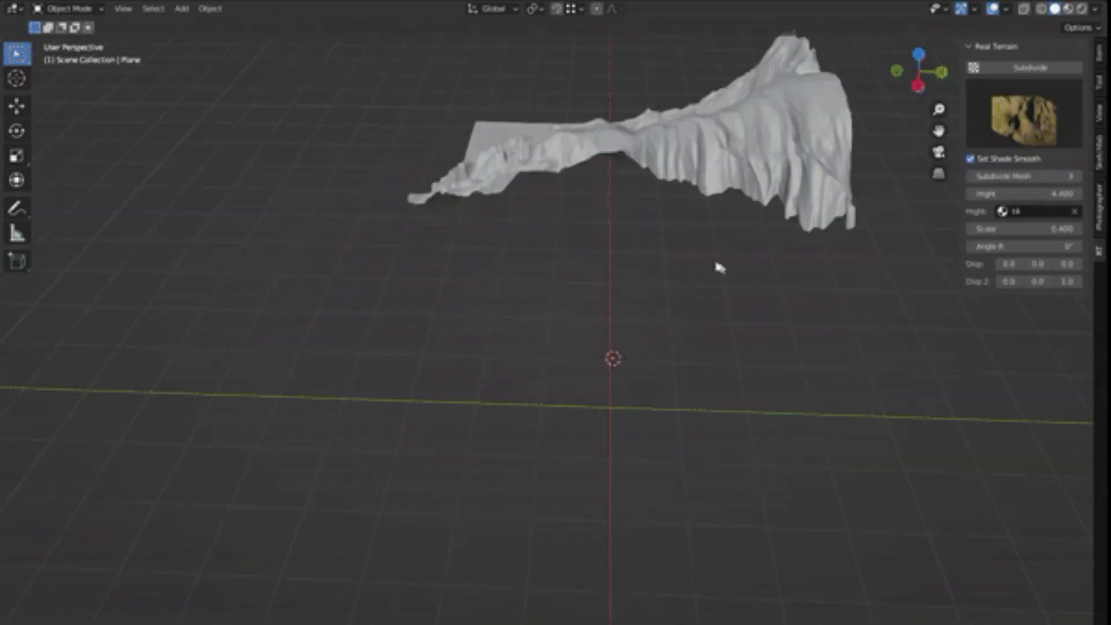
{"action": "middle_click_drag", "start_coordinate": [716, 266], "coordinate": [634, 302]}
Scale the terrain, view it in Rendered shading, and rotate it around Z.
{"action": "key", "text": "s"}
{"action": "left_click", "coordinate": [732, 439]}
{"action": "middle_click_drag", "start_coordinate": [732, 439], "coordinate": [639, 367]}
{"action": "scroll", "coordinate": [638, 367], "scroll_direction": "up", "scroll_amount": 2}
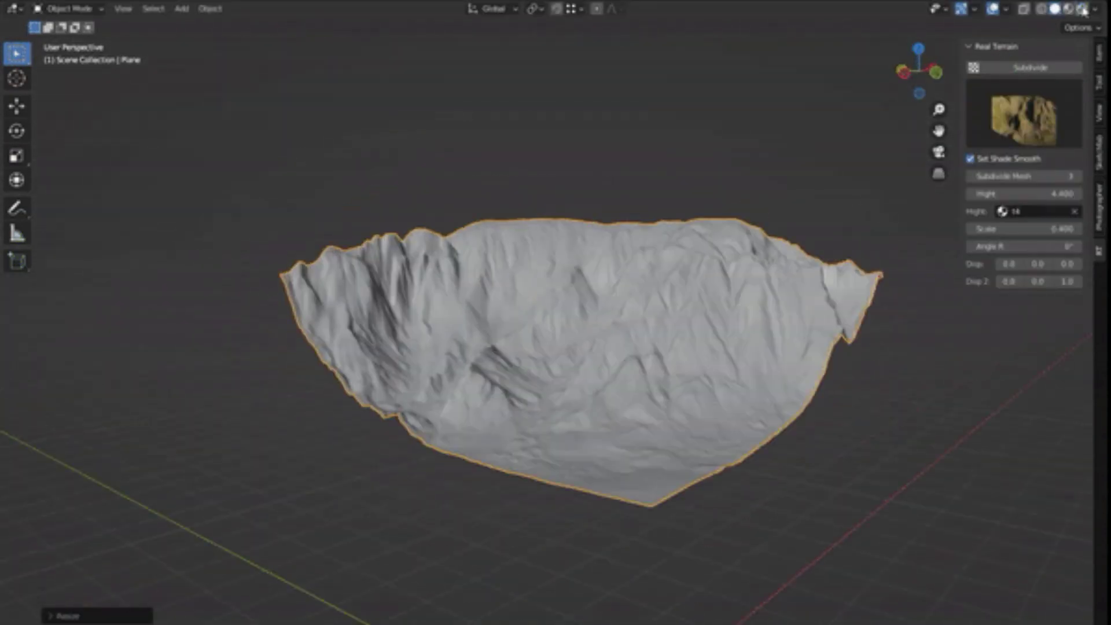
{"action": "left_click", "coordinate": [1080, 9]}
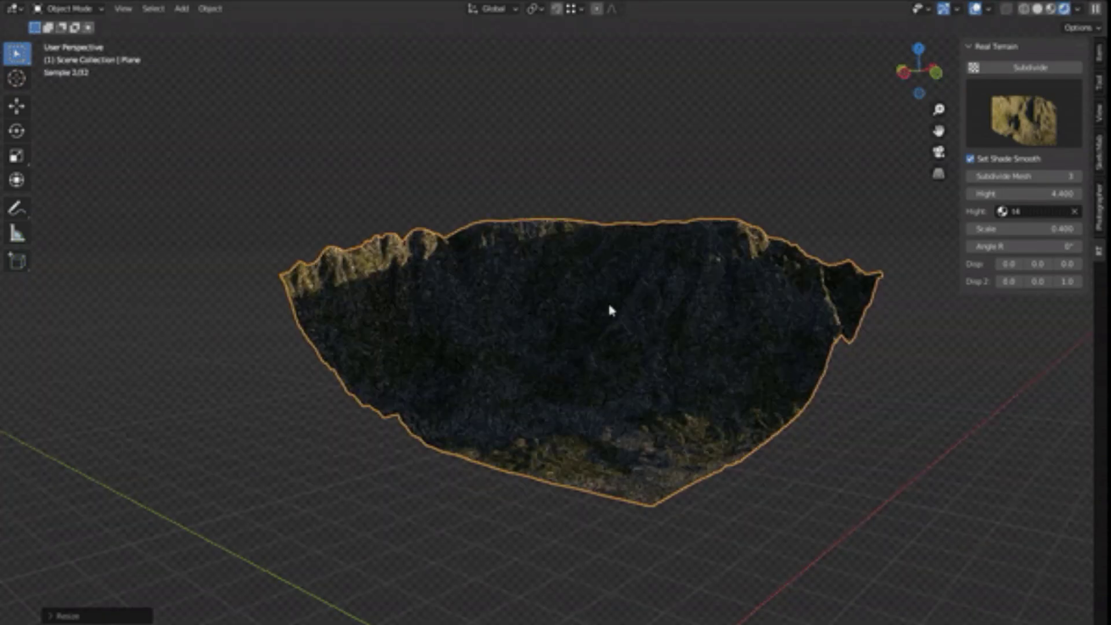
{"action": "key", "text": "r"}
{"action": "key", "text": "z"}
{"action": "left_click", "coordinate": [494, 311]}
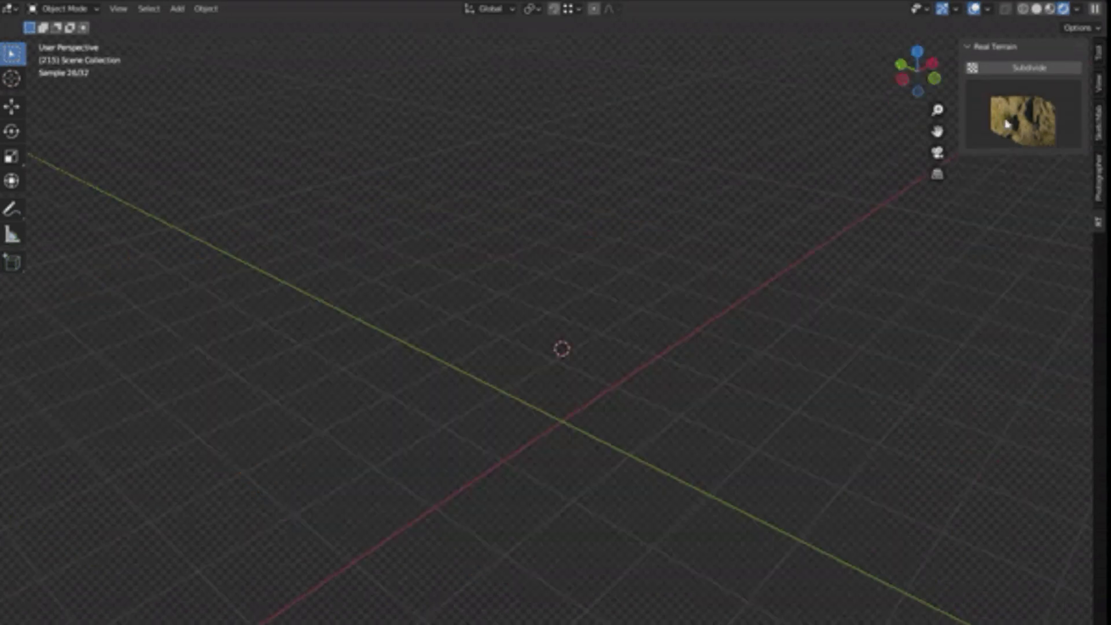
Add a fresh plane at the scene origin of an empty scene.
{"action": "left_click", "coordinate": [1023, 115]}
{"action": "key", "text": "shift+a"}
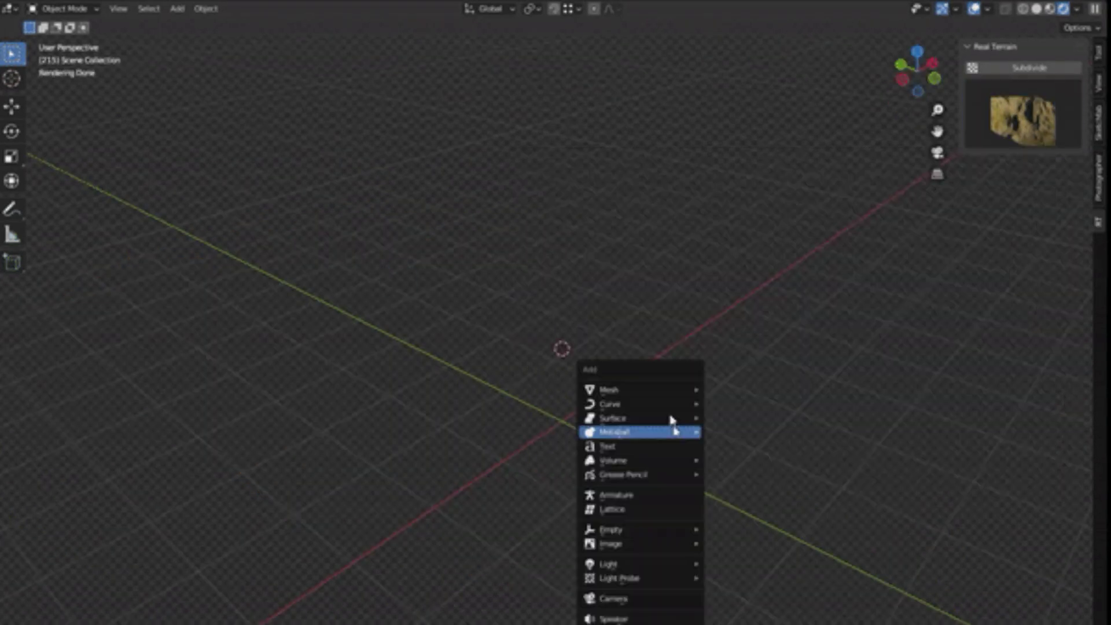
{"action": "left_click", "coordinate": [740, 386]}
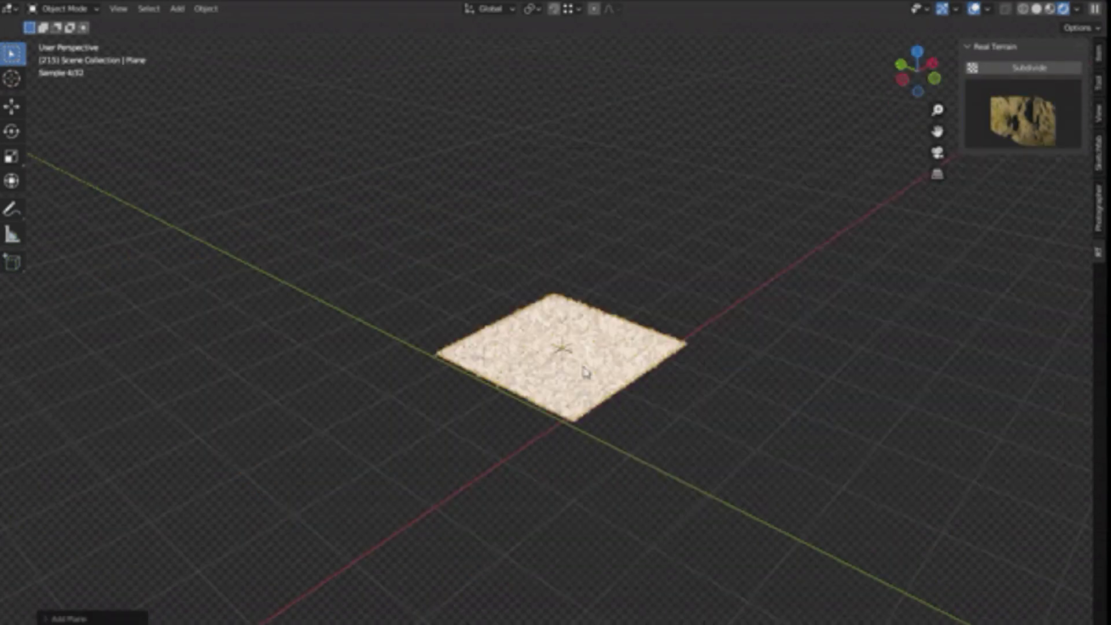
{"action": "left_click", "coordinate": [999, 121]}
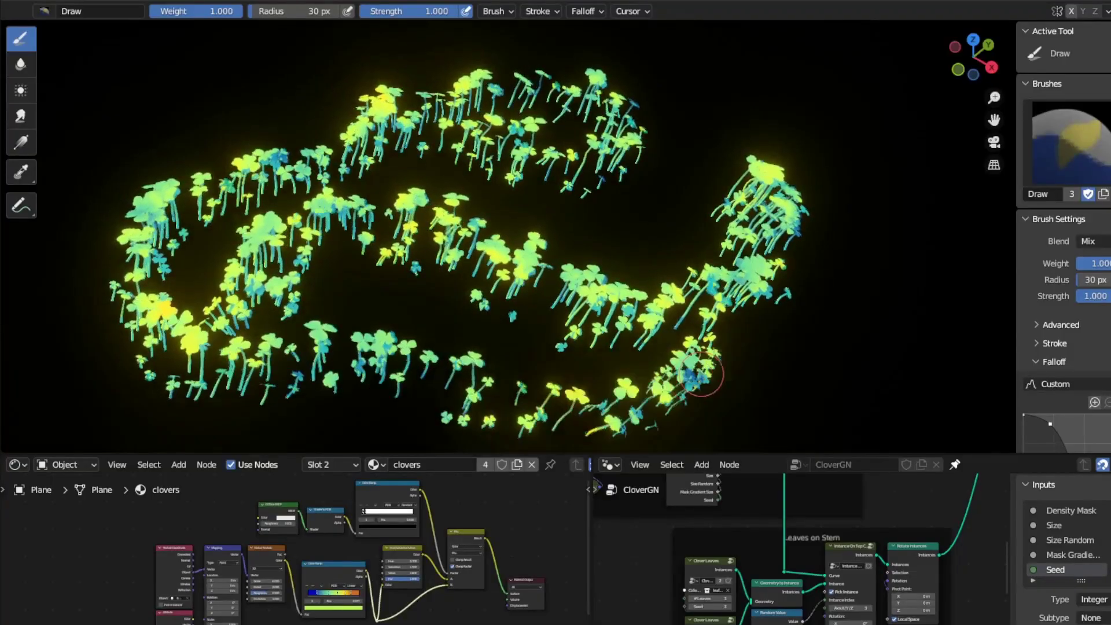
Paint dense clovers into the bare middle and up to the right with a 122 px brush.
{"action": "middle_click_drag", "start_coordinate": [701, 375], "coordinate": [467, 335]}
{"action": "scroll", "coordinate": [661, 307], "scroll_direction": "up", "scroll_amount": 4}
{"action": "left_click", "coordinate": [488, 343]}
{"action": "mouse_move", "coordinate": [359, 358]}
{"action": "left_mouse_down"}
{"action": "mouse_move", "coordinate": [452, 261]}
{"action": "mouse_move", "coordinate": [539, 211]}
{"action": "left_mouse_up"}
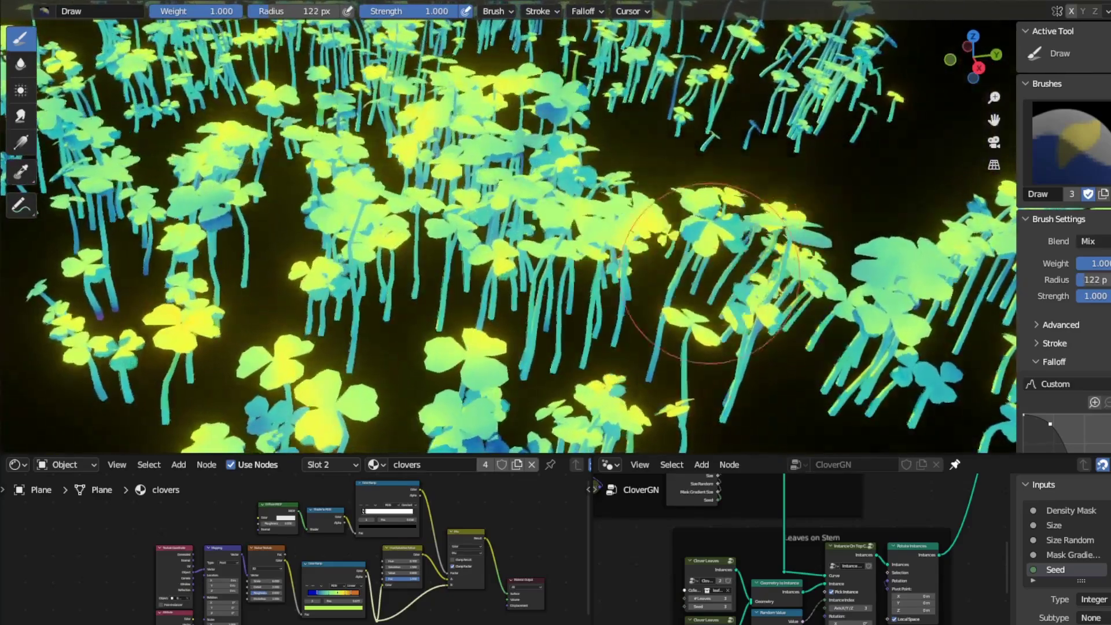
{"action": "middle_click_drag", "start_coordinate": [752, 237], "coordinate": [742, 330]}
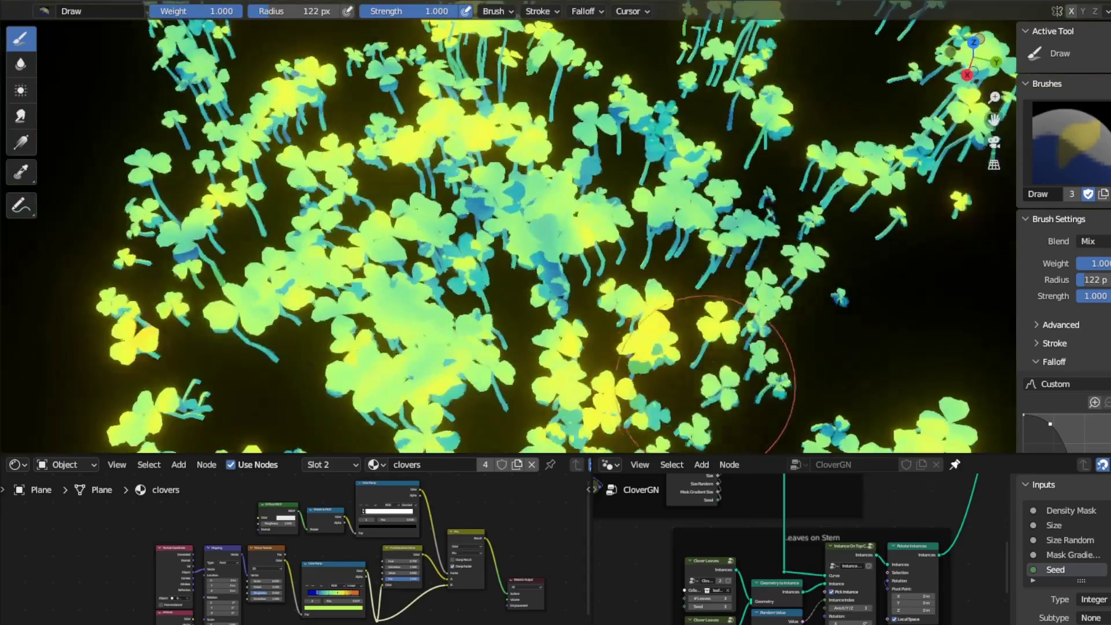
{"action": "mouse_move", "coordinate": [706, 382]}
{"action": "left_mouse_down"}
{"action": "mouse_move", "coordinate": [840, 376]}
{"action": "mouse_move", "coordinate": [839, 290]}
{"action": "left_mouse_up"}
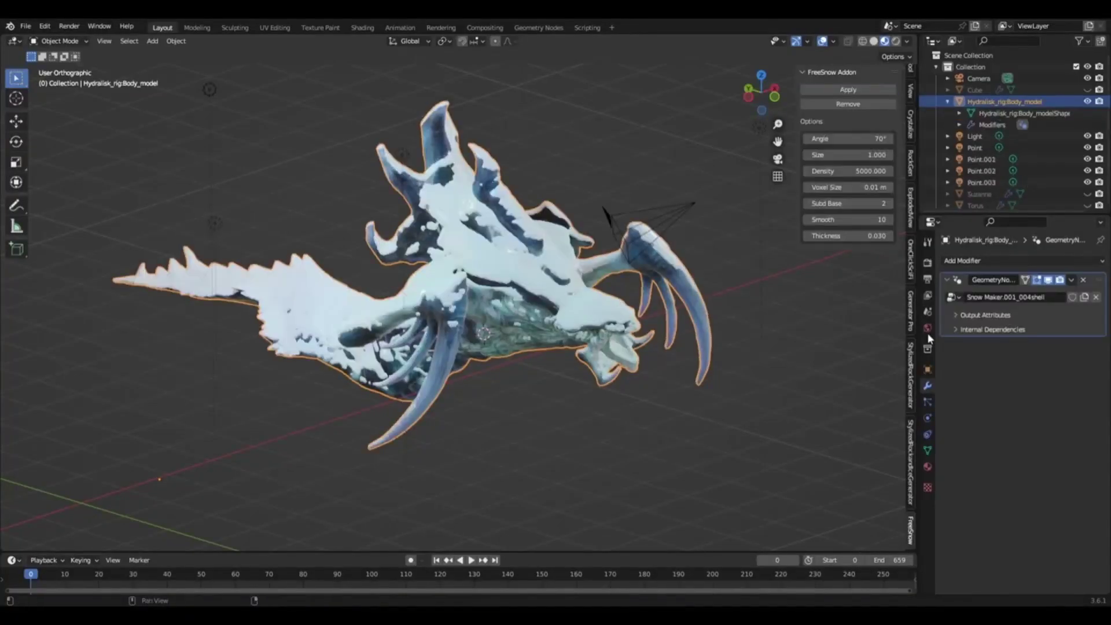
Add a Geometry Nodes modifier using the Ice Generator node group so icicles hang beneath the creature.
{"action": "left_click", "coordinate": [984, 260]}
{"action": "left_click", "coordinate": [827, 366]}
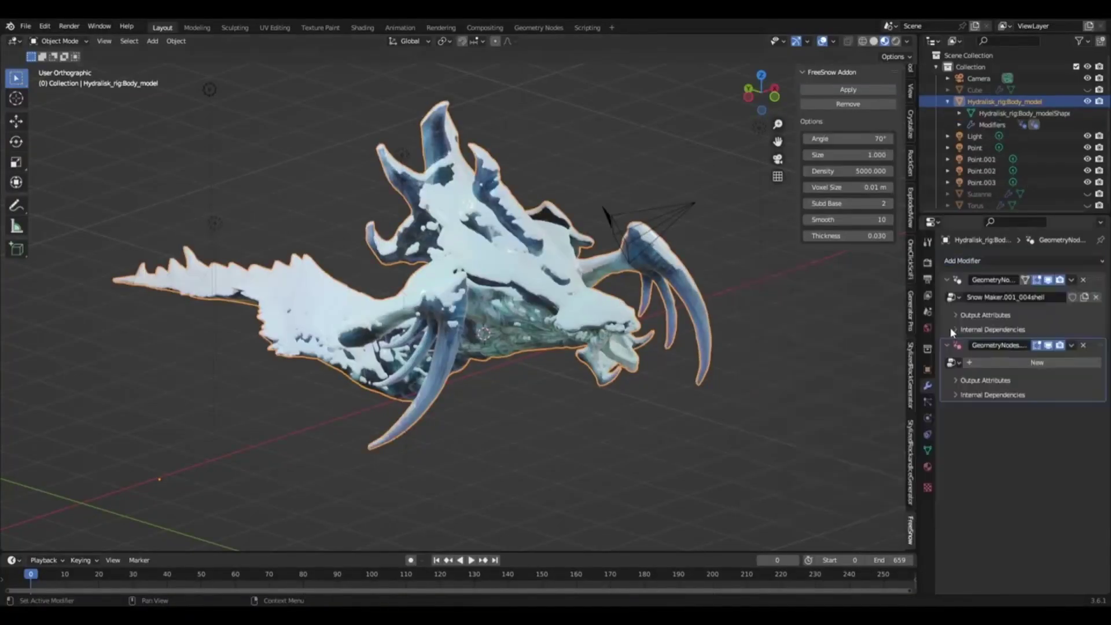
{"action": "left_click", "coordinate": [951, 362]}
{"action": "key", "text": "Return"}
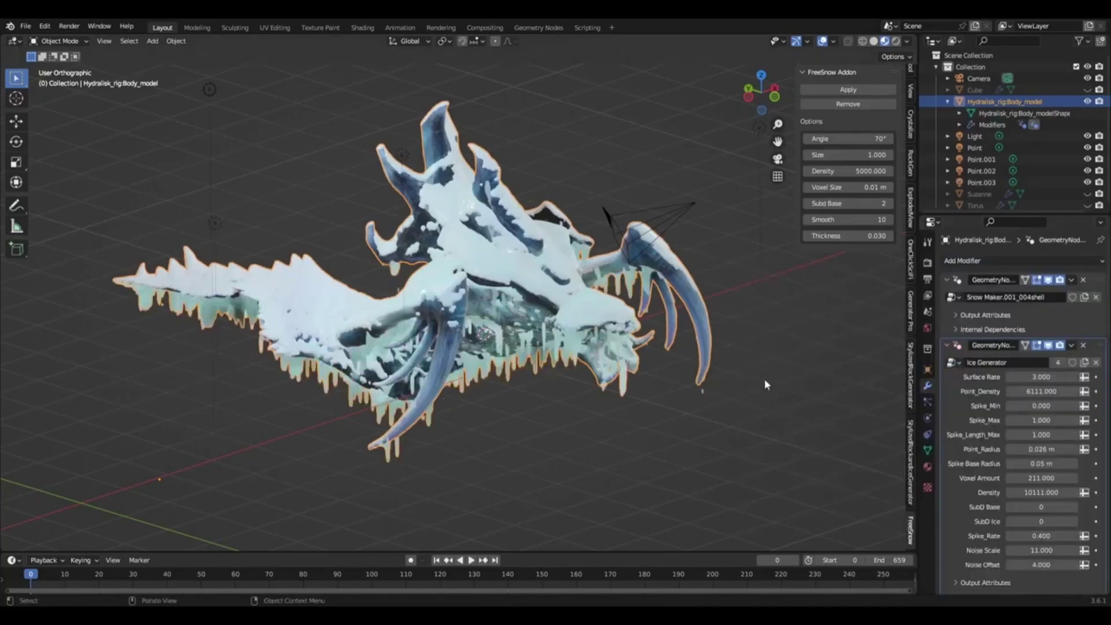
{"action": "middle_click_drag", "start_coordinate": [780, 358], "coordinate": [787, 351]}
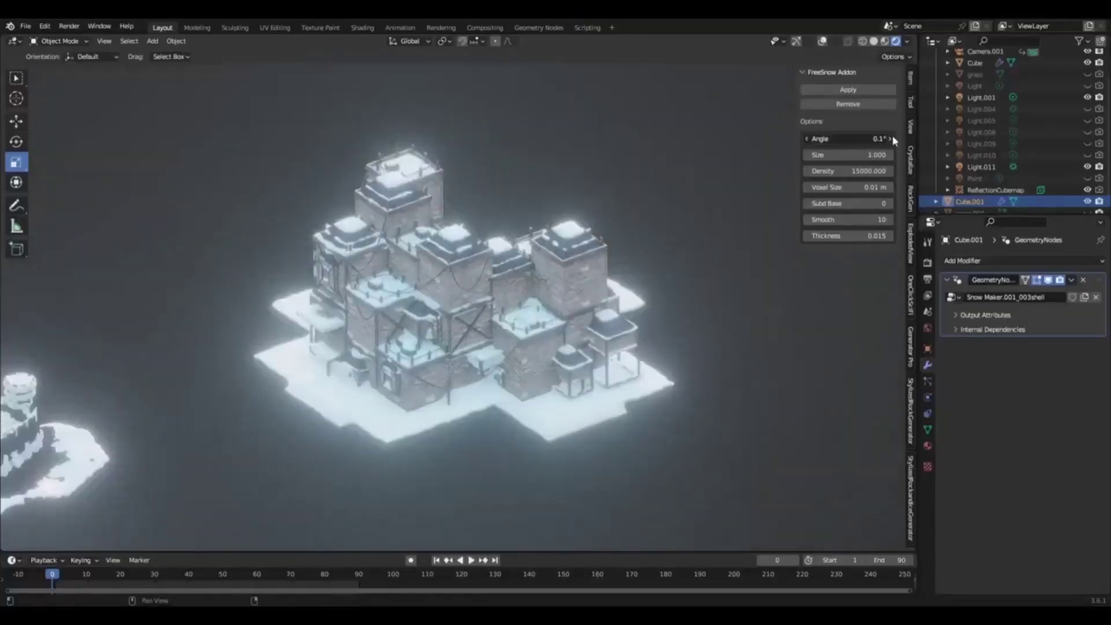
Set the FreeSnow angle to 63.1° and compare the building in Solid and Rendered shading.
{"action": "left_click_drag", "start_coordinate": [867, 134], "coordinate": [860, 134]}
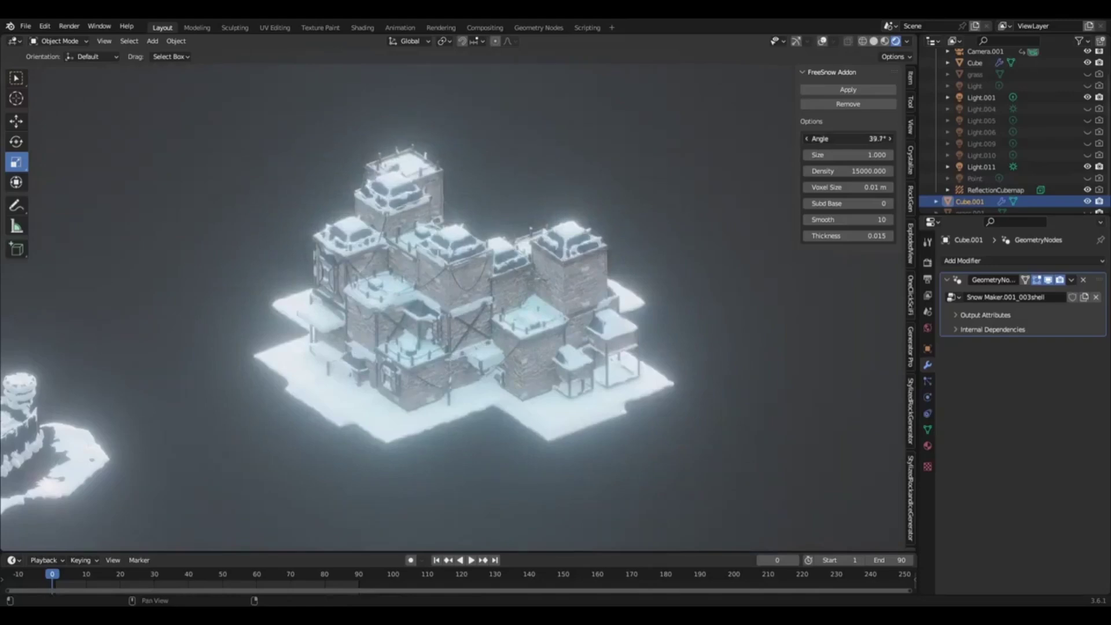
{"action": "left_click", "coordinate": [874, 41]}
{"action": "middle_click_drag", "start_coordinate": [654, 214], "coordinate": [687, 233]}
{"action": "left_click", "coordinate": [895, 41]}
Preview the Ambient Occlusion render pass, return to Combined, then go back to Solid shading.
{"action": "left_click", "coordinate": [906, 42]}
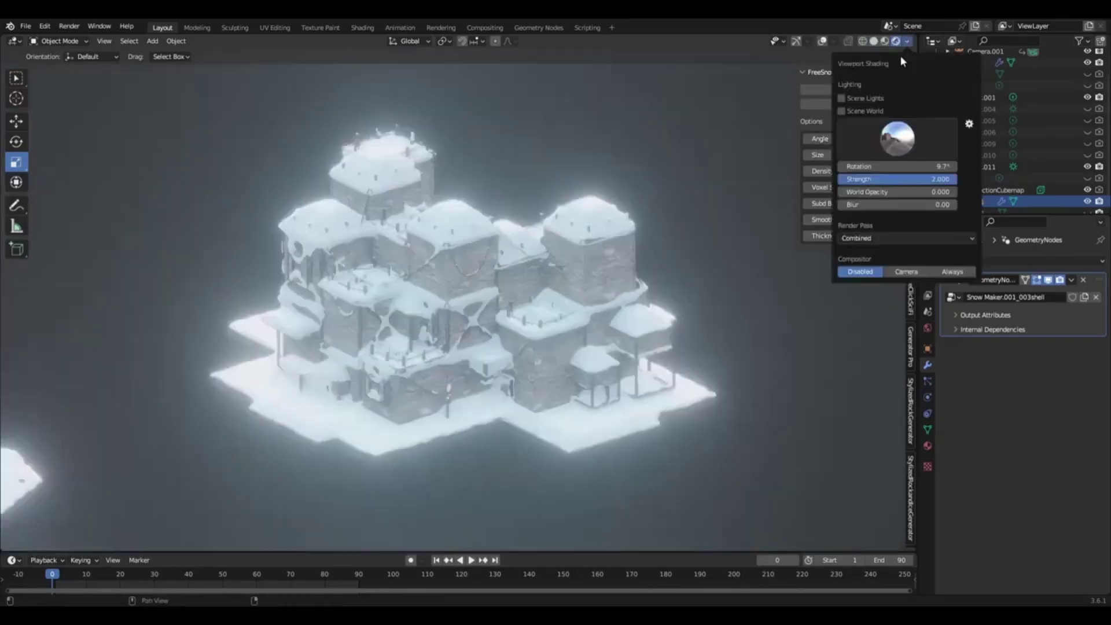
{"action": "left_click", "coordinate": [905, 238]}
{"action": "left_click", "coordinate": [766, 310]}
{"action": "left_click", "coordinate": [721, 269]}
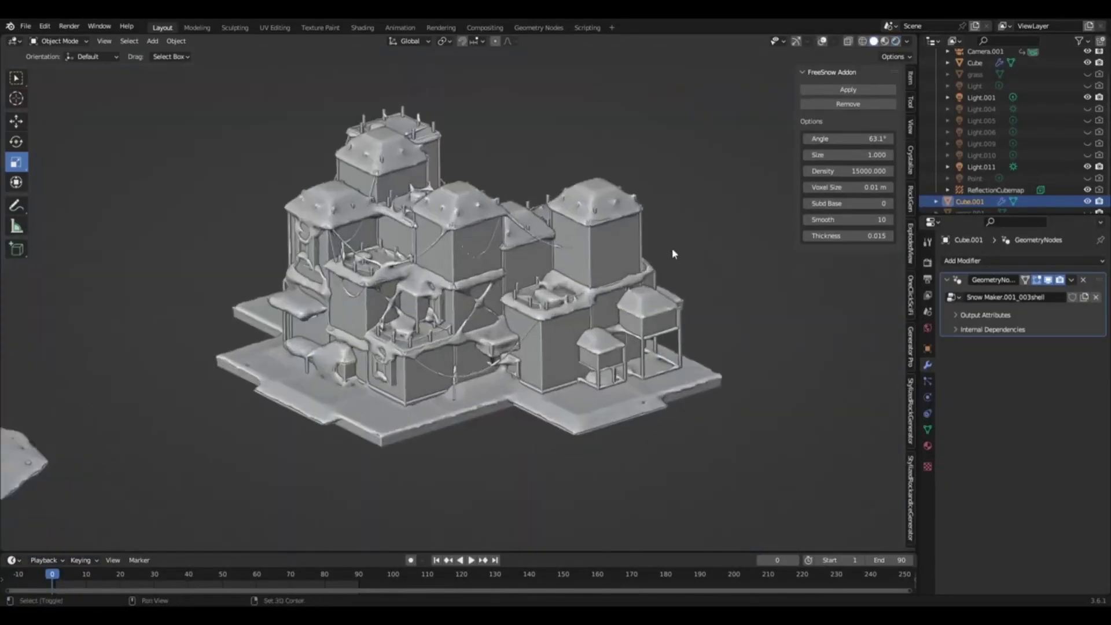
{"action": "left_click", "coordinate": [906, 41]}
{"action": "left_click", "coordinate": [841, 110]}
{"action": "left_click", "coordinate": [841, 111]}
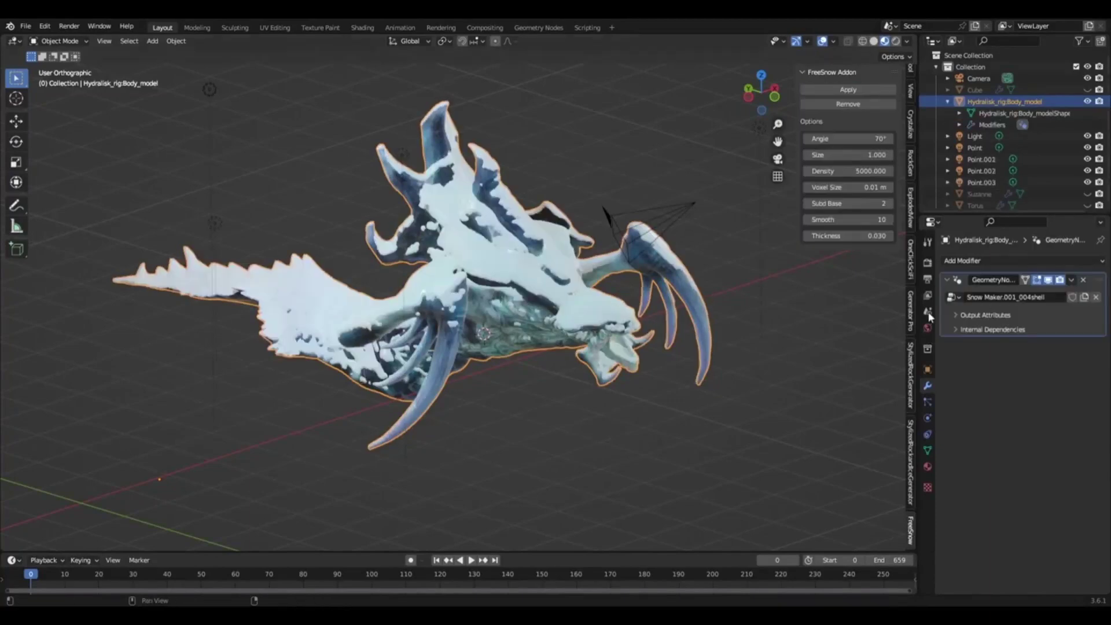
Add a second Geometry Nodes modifier with Ice Generator and set Spike_Max to 1.5.
{"action": "left_click", "coordinate": [983, 260]}
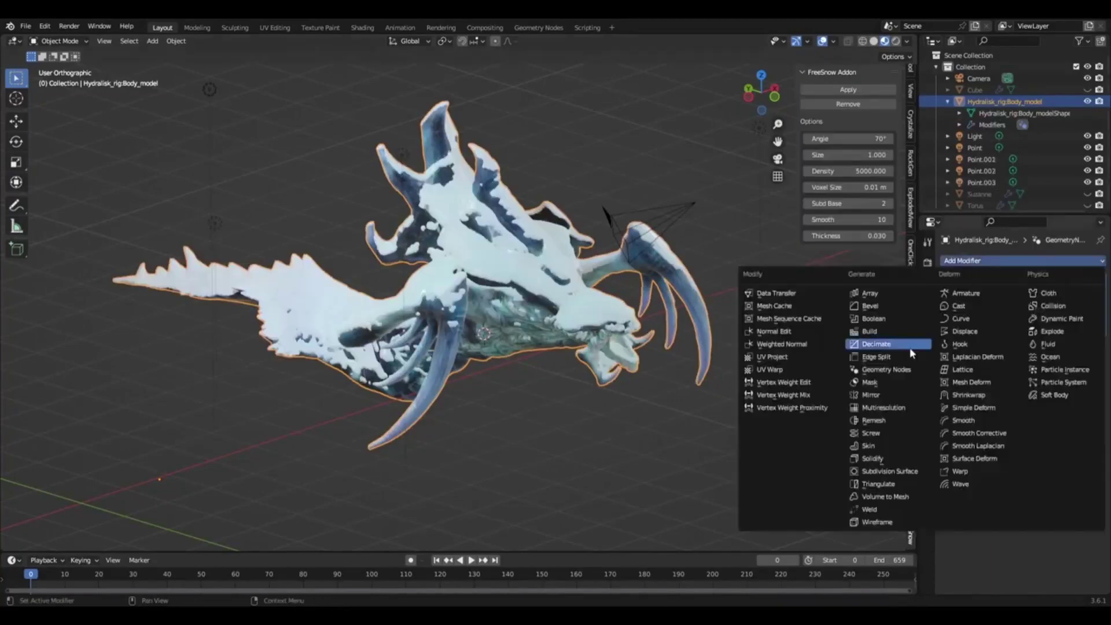
{"action": "key", "text": "Return"}
{"action": "left_click", "coordinate": [951, 362]}
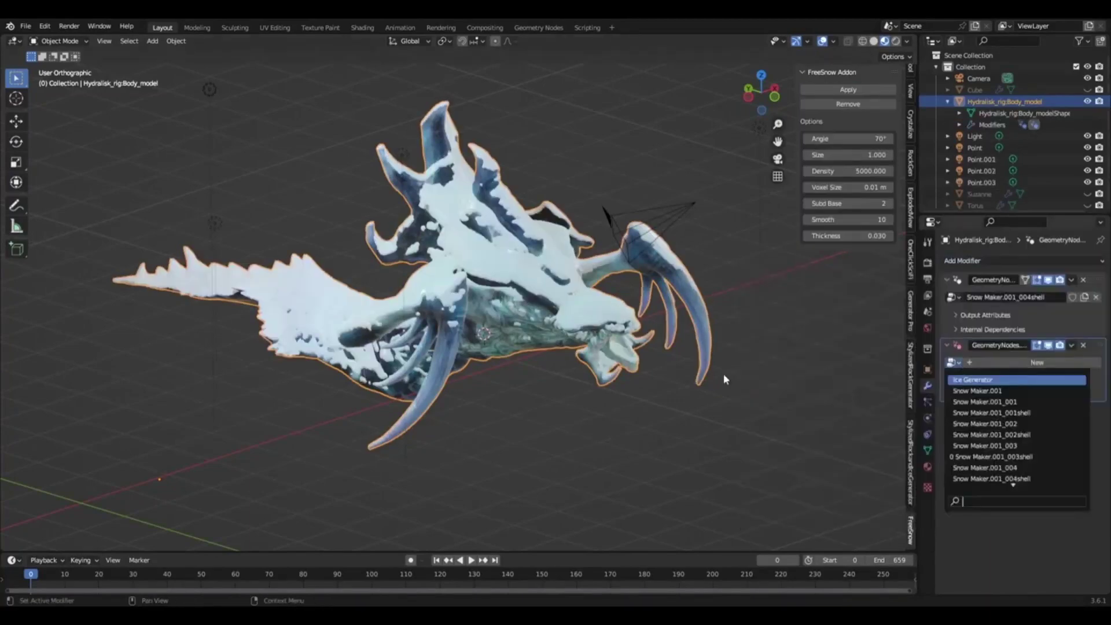
{"action": "key", "text": "Return"}
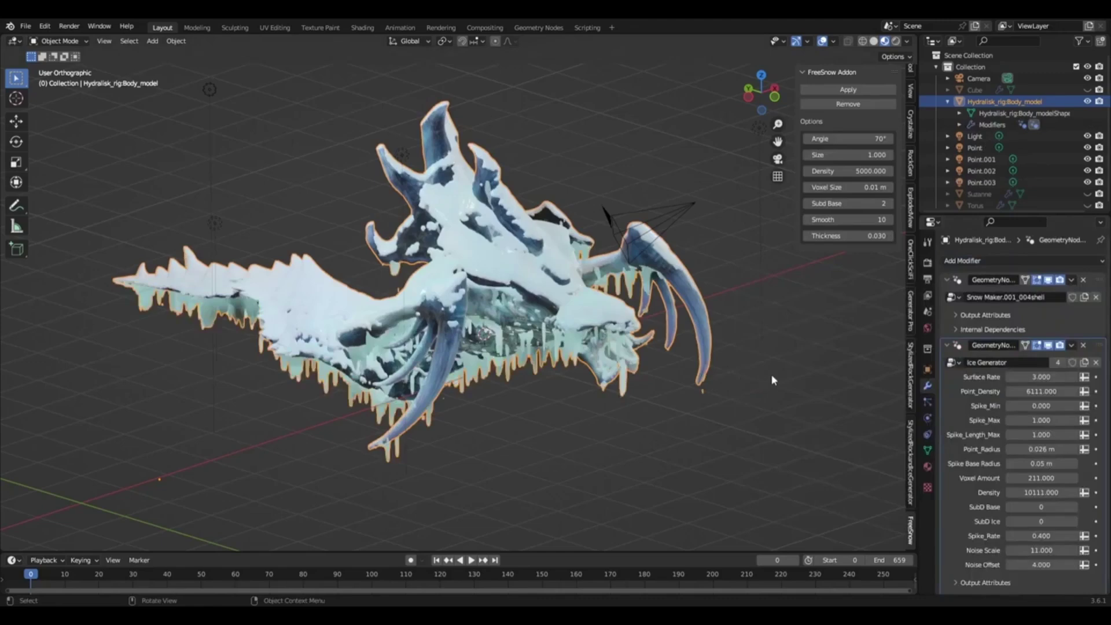
{"action": "middle_click_drag", "start_coordinate": [782, 359], "coordinate": [821, 370]}
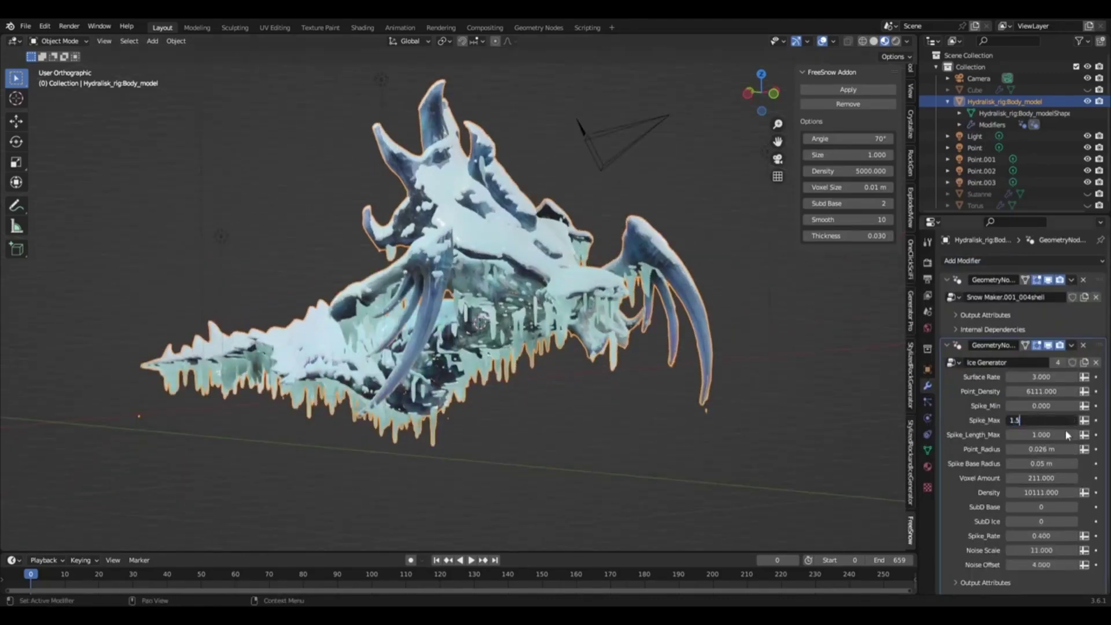
{"action": "key", "text": "Return"}
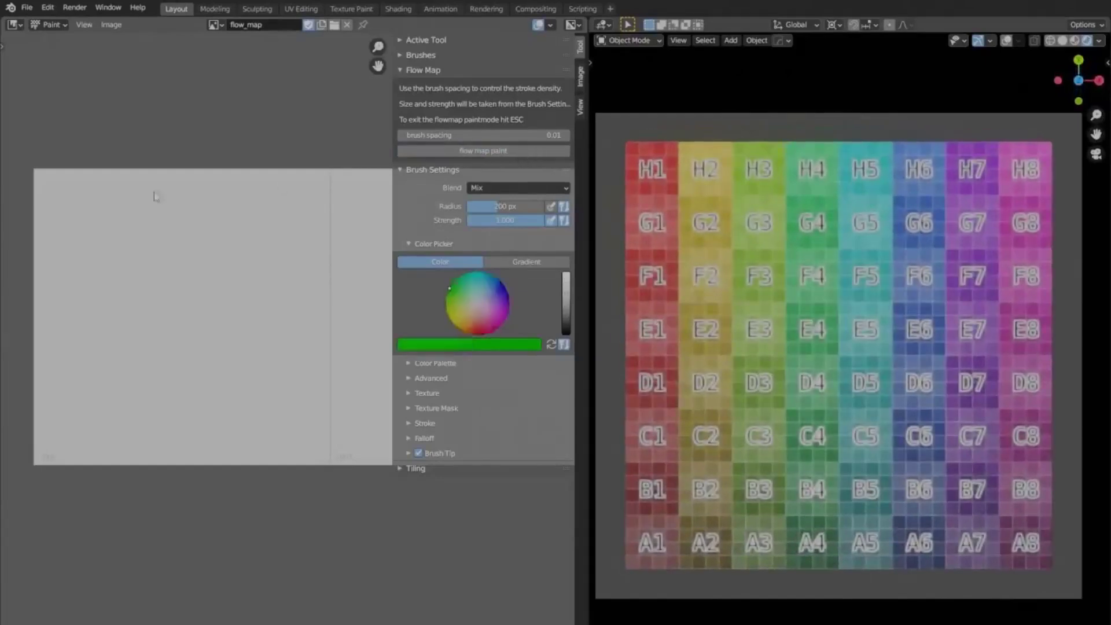
Paint wavy and spiral flow strokes on the image, across Suzanne's face and its left ear.
{"action": "mouse_move", "coordinate": [155, 197]}
{"action": "left_mouse_down"}
{"action": "mouse_move", "coordinate": [104, 203]}
{"action": "mouse_move", "coordinate": [94, 414]}
{"action": "mouse_move", "coordinate": [217, 507]}
{"action": "mouse_move", "coordinate": [191, 498]}
{"action": "left_mouse_up"}
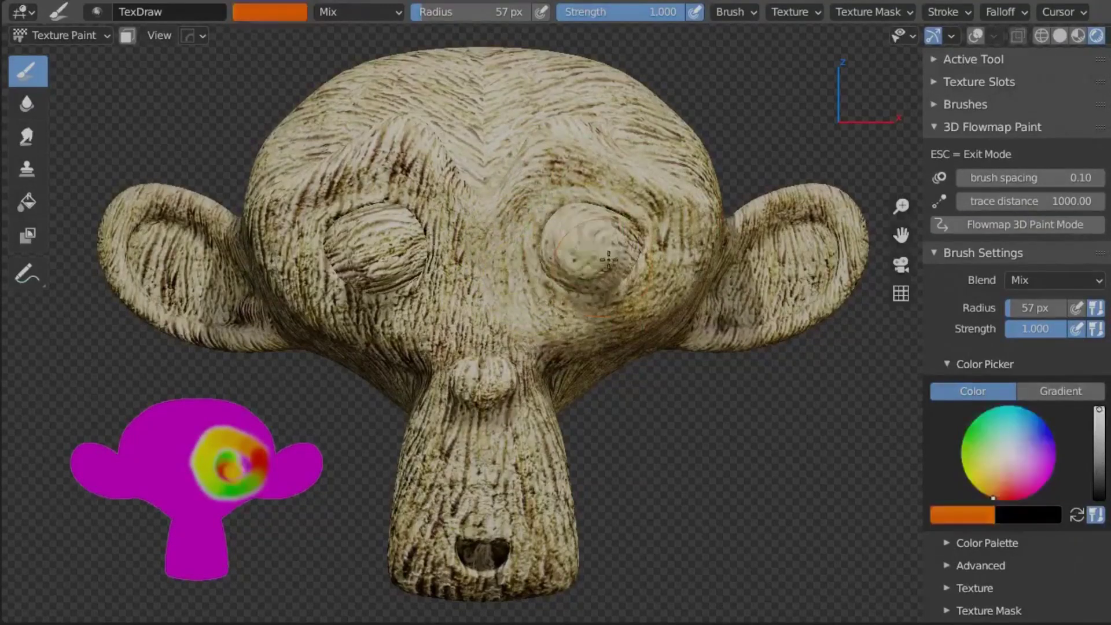
{"action": "mouse_move", "coordinate": [608, 260]}
{"action": "left_mouse_down"}
{"action": "mouse_move", "coordinate": [586, 241]}
{"action": "mouse_move", "coordinate": [448, 216]}
{"action": "mouse_move", "coordinate": [444, 196]}
{"action": "mouse_move", "coordinate": [365, 172]}
{"action": "mouse_move", "coordinate": [293, 225]}
{"action": "mouse_move", "coordinate": [451, 267]}
{"action": "mouse_move", "coordinate": [387, 224]}
{"action": "mouse_move", "coordinate": [390, 257]}
{"action": "left_mouse_up"}
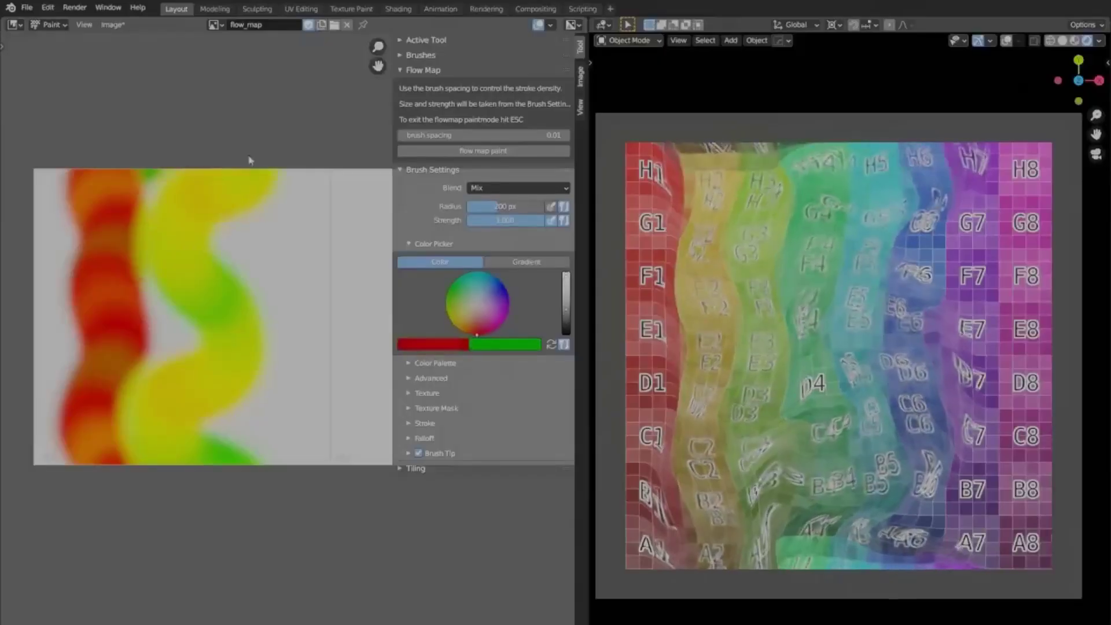
{"action": "mouse_move", "coordinate": [284, 261]}
{"action": "left_mouse_down"}
{"action": "mouse_move", "coordinate": [223, 273]}
{"action": "mouse_move", "coordinate": [313, 382]}
{"action": "left_mouse_up"}
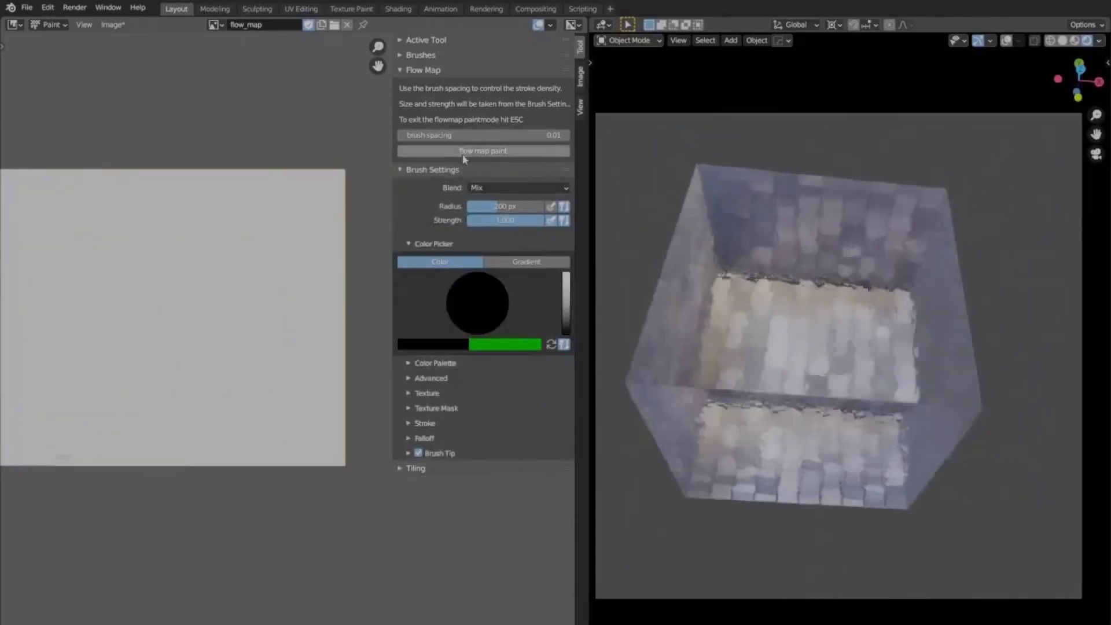
{"action": "left_click", "coordinate": [464, 155]}
{"action": "mouse_move", "coordinate": [281, 228]}
{"action": "left_mouse_down"}
{"action": "mouse_move", "coordinate": [148, 237]}
{"action": "mouse_move", "coordinate": [97, 346]}
{"action": "mouse_move", "coordinate": [232, 408]}
{"action": "mouse_move", "coordinate": [179, 303]}
{"action": "mouse_move", "coordinate": [226, 316]}
{"action": "left_mouse_up"}
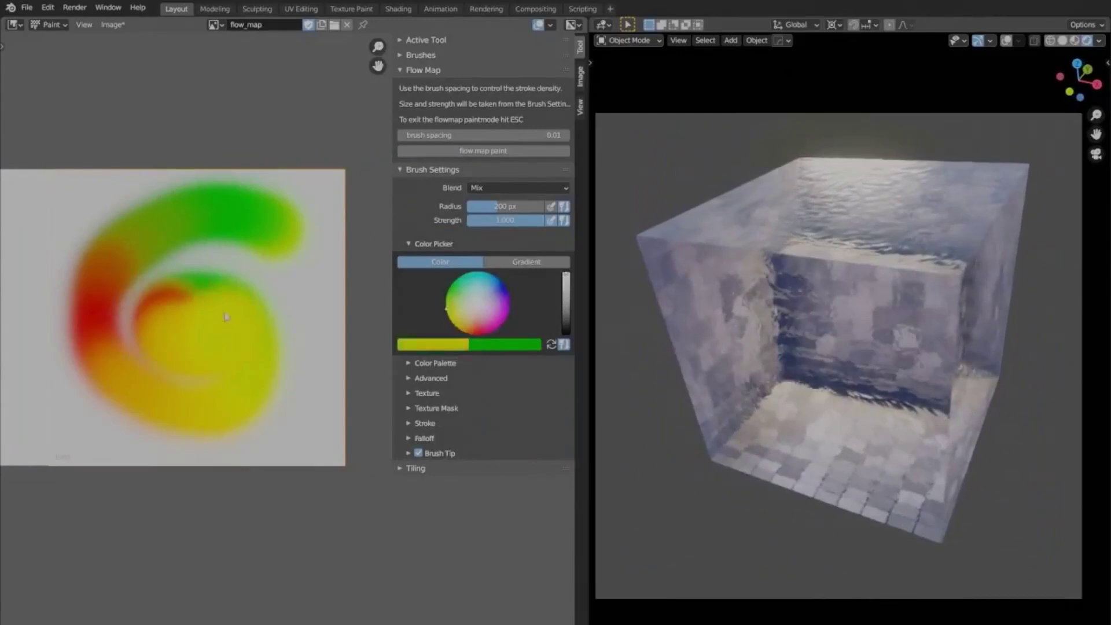
{"action": "mouse_move", "coordinate": [231, 374]}
{"action": "left_mouse_down"}
{"action": "mouse_move", "coordinate": [119, 310]}
{"action": "mouse_move", "coordinate": [173, 249]}
{"action": "mouse_move", "coordinate": [168, 463]}
{"action": "mouse_move", "coordinate": [279, 214]}
{"action": "mouse_move", "coordinate": [35, 376]}
{"action": "left_mouse_up"}
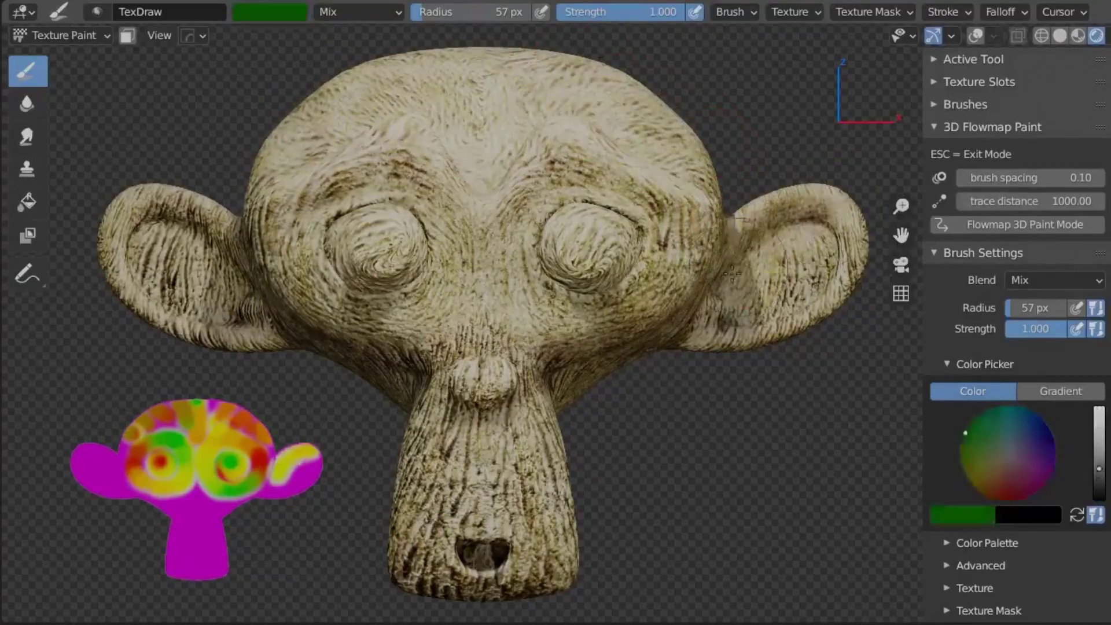
{"action": "mouse_move", "coordinate": [222, 284]}
{"action": "left_mouse_down"}
{"action": "mouse_move", "coordinate": [200, 213]}
{"action": "mouse_move", "coordinate": [131, 206]}
{"action": "mouse_move", "coordinate": [108, 222]}
{"action": "left_mouse_up"}
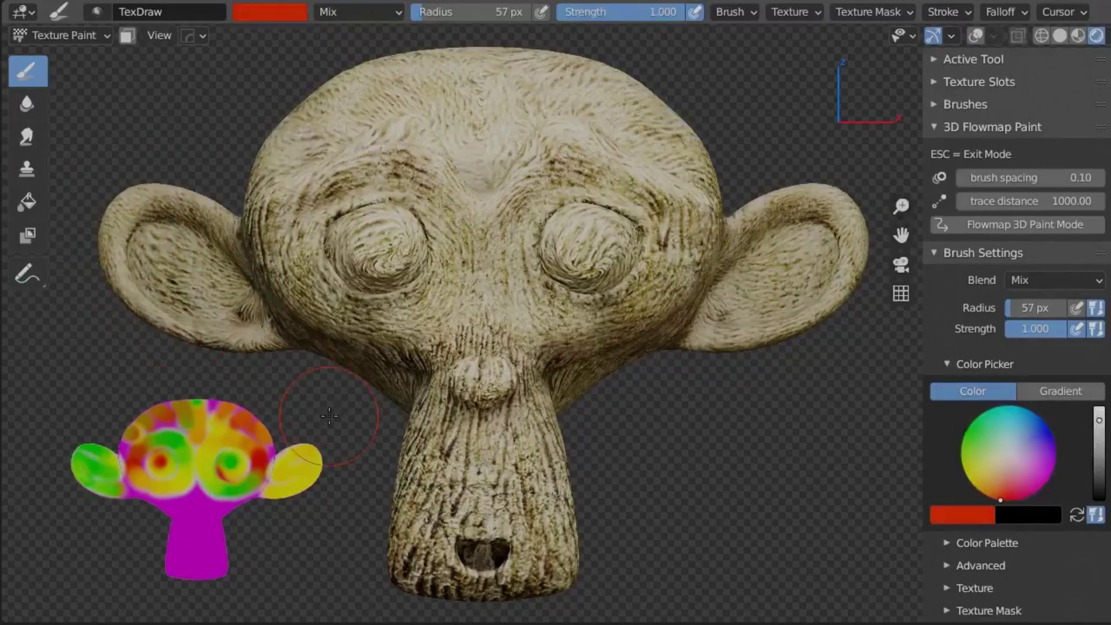